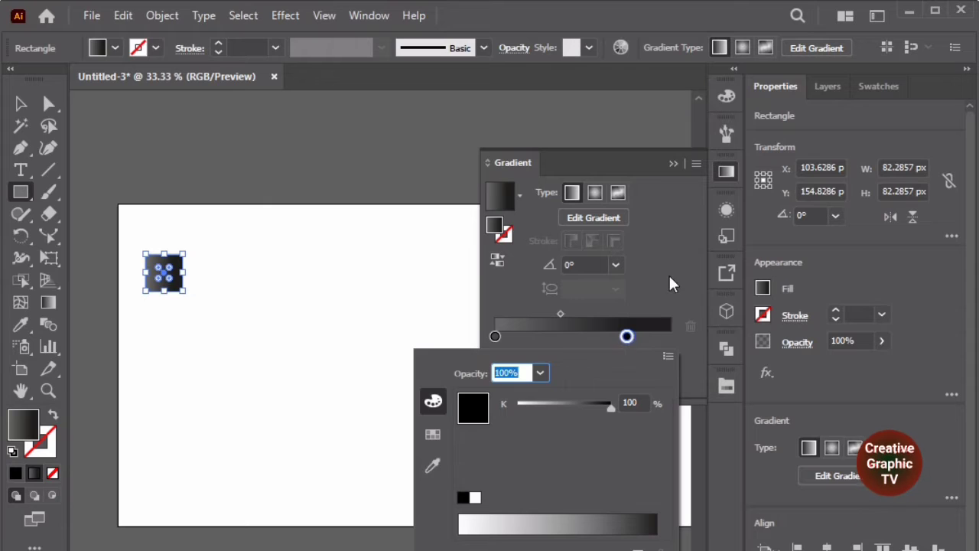
# Rotate the gradient-filled square 45° so it stands as a diamond
pyautogui.click(669, 277)
pyautogui.click(674, 165)
pyautogui.click(143, 294)
pyautogui.click(164, 273)
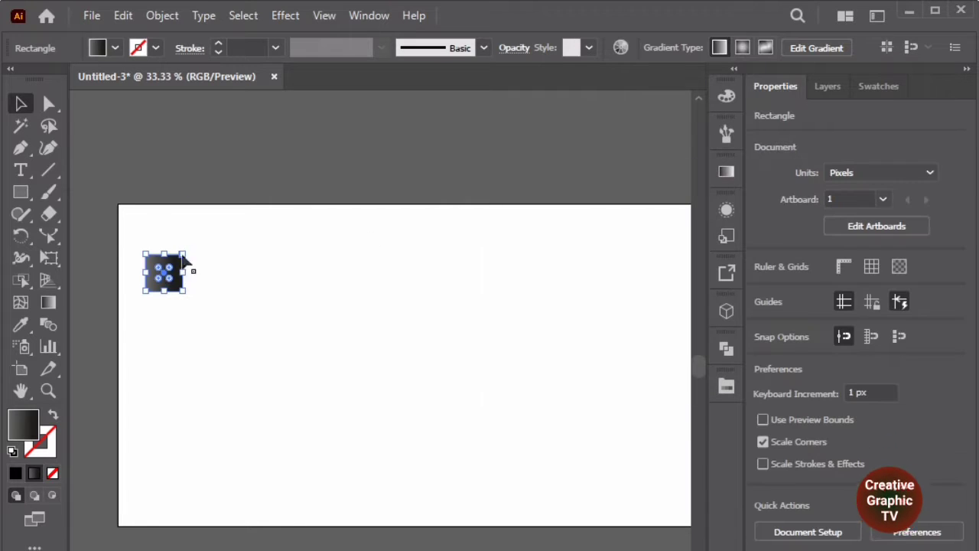
pyautogui.moveTo(186, 251); pyautogui.dragTo(166, 248)
pyautogui.click(185, 259)
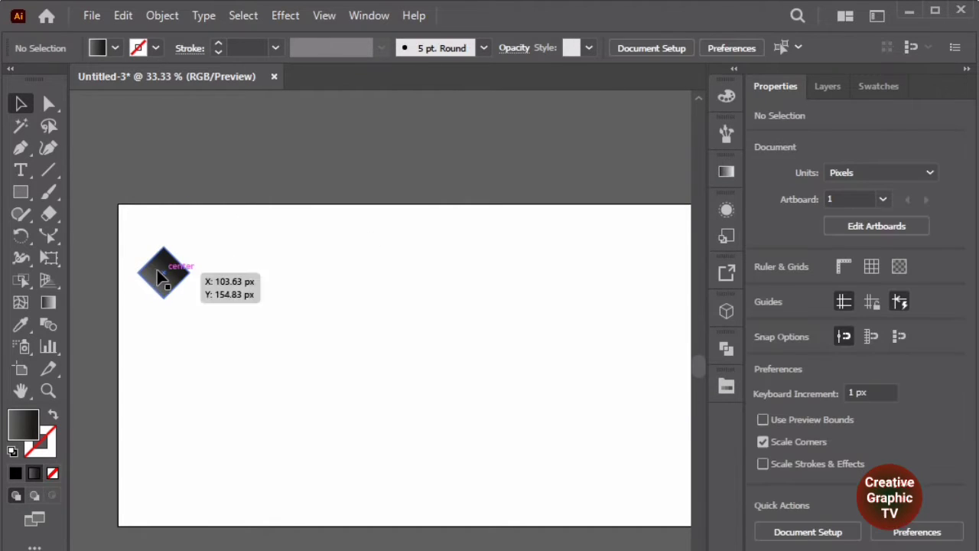
# Duplicate the diamond horizontally so the copy's corner touches the side corner of the original
pyautogui.scroll(4, 156, 271)
pyautogui.scroll(1, 99, 268)
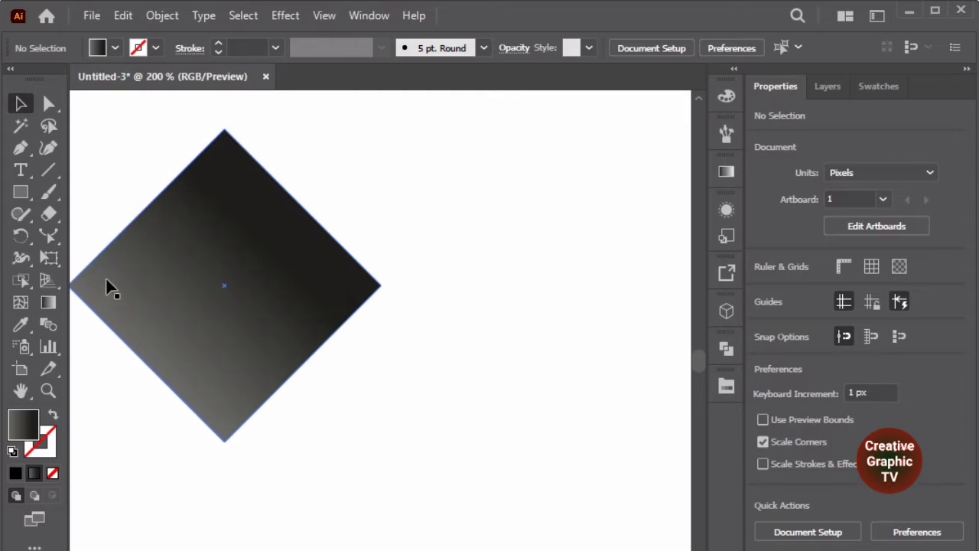
pyautogui.moveTo(113, 281); pyautogui.dragTo(431, 283)
pyautogui.scroll(-2, 394, 390)
pyautogui.scroll(-5, 394, 394)
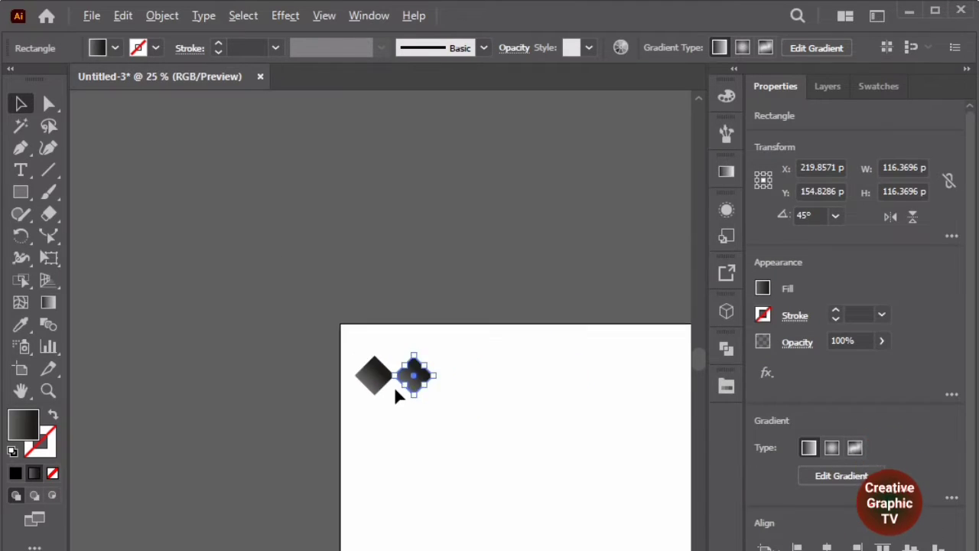
# Repeat the duplication until a row of 13 diamonds extends past the artboard's edge
pyautogui.hotkey('ctrl', 'd')
pyautogui.hotkey('ctrl', 'd')
pyautogui.hotkey('ctrl', 'd')
pyautogui.hotkey('ctrl', 'd')
pyautogui.hotkey('ctrl', 'd')
pyautogui.hotkey('ctrl', 'd')
pyautogui.hotkey('ctrl', 'd')
pyautogui.hotkey('ctrl', 'd')
pyautogui.hotkey('ctrl', 'd')
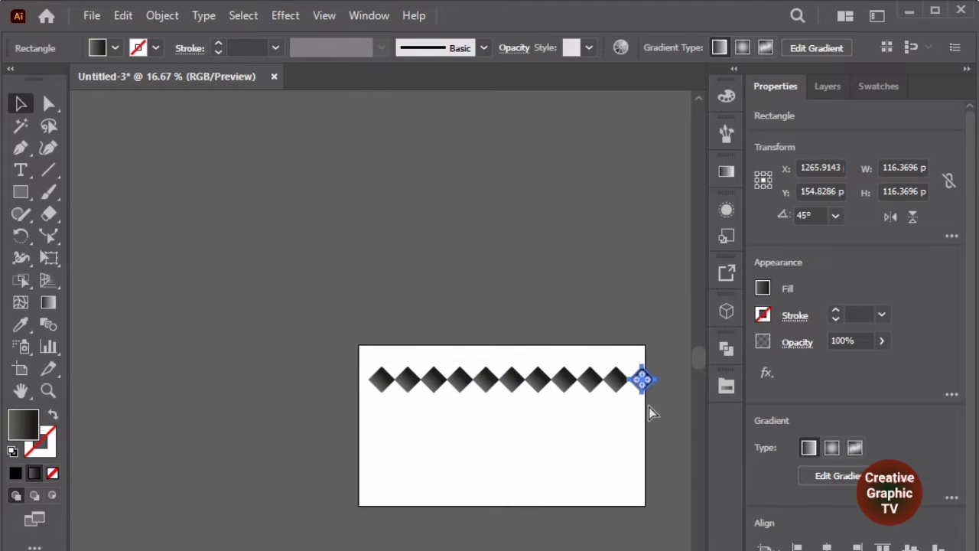
pyautogui.hotkey('ctrl', 'd')
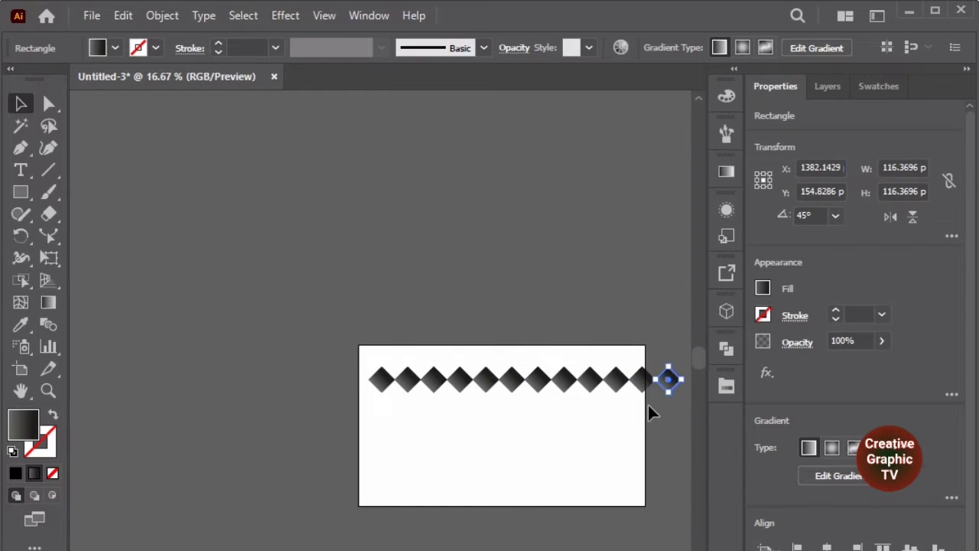
pyautogui.hotkey('ctrl', 'd')
pyautogui.scroll(-1, 236, 329)
pyautogui.hscroll(3, 604, 546)
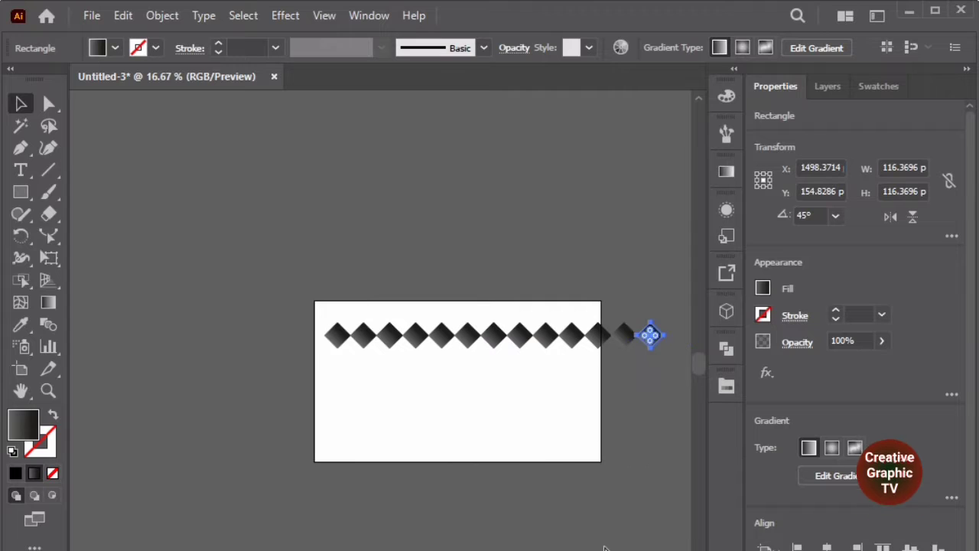
pyautogui.scroll(1, 596, 406)
pyautogui.click(645, 277)
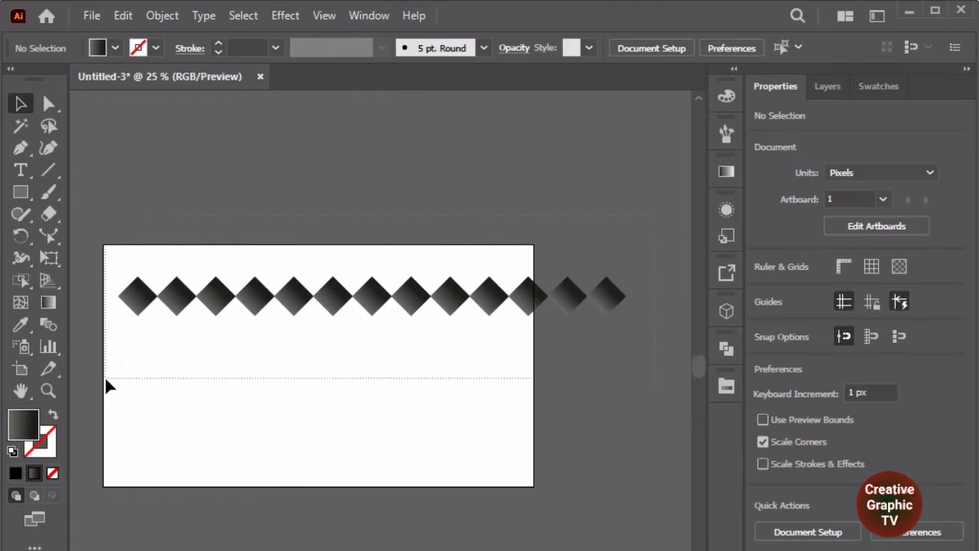
# Select all the diamonds in the row and group them
pyautogui.hotkey('ctrl', 'a')
pyautogui.rightClick(192, 270)
pyautogui.click(239, 382)
# Duplicate the row diagonally downward so it nests against the first row, and flip the copy vertically
pyautogui.scroll(5, 130, 276)
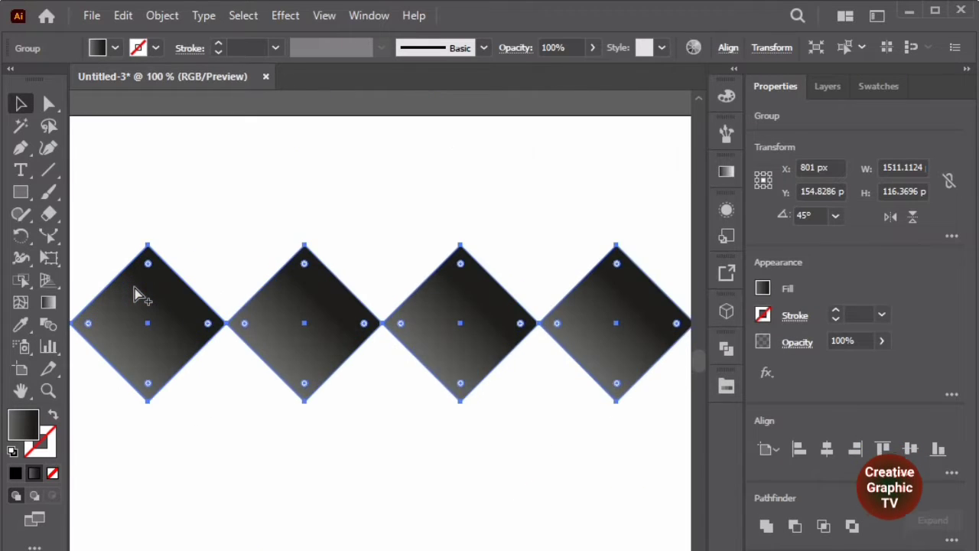
pyautogui.moveTo(178, 319); pyautogui.dragTo(267, 401)
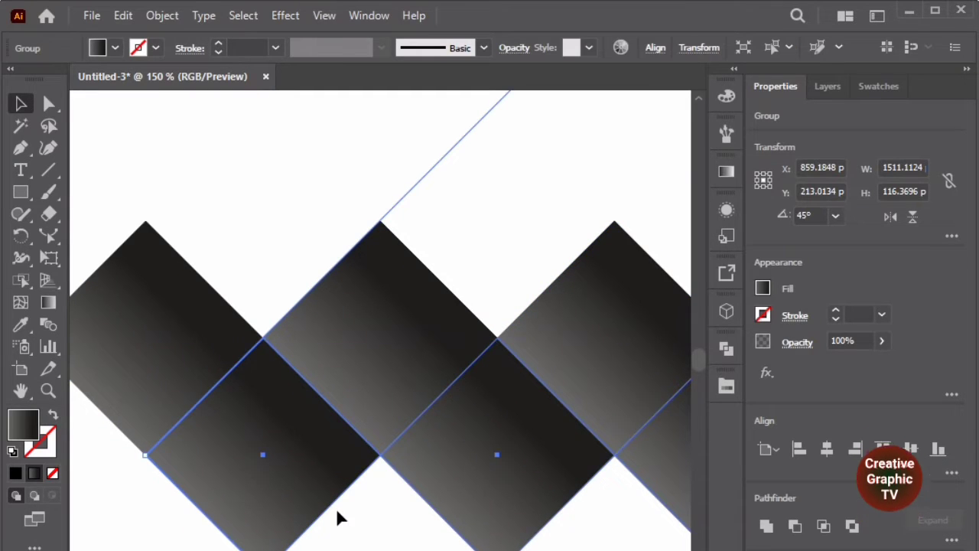
pyautogui.click(919, 217)
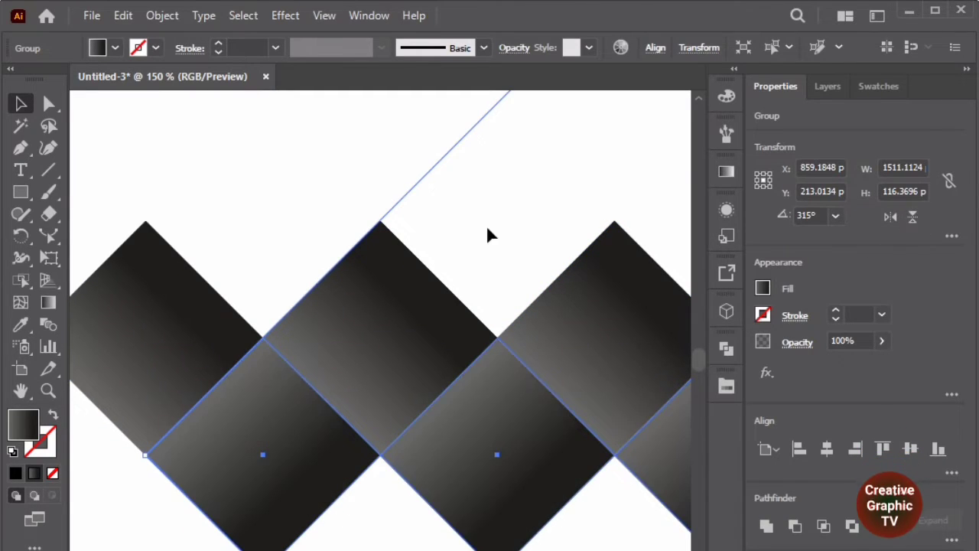
# Group the two rows and duplicate the group straight down by one full diamond height
pyautogui.hotkey('ctrl', '-')
pyautogui.hotkey('ctrl', '-')
pyautogui.hotkey('ctrl', '-')
pyautogui.hotkey('ctrl', '-')
pyautogui.hotkey('ctrl', '-')
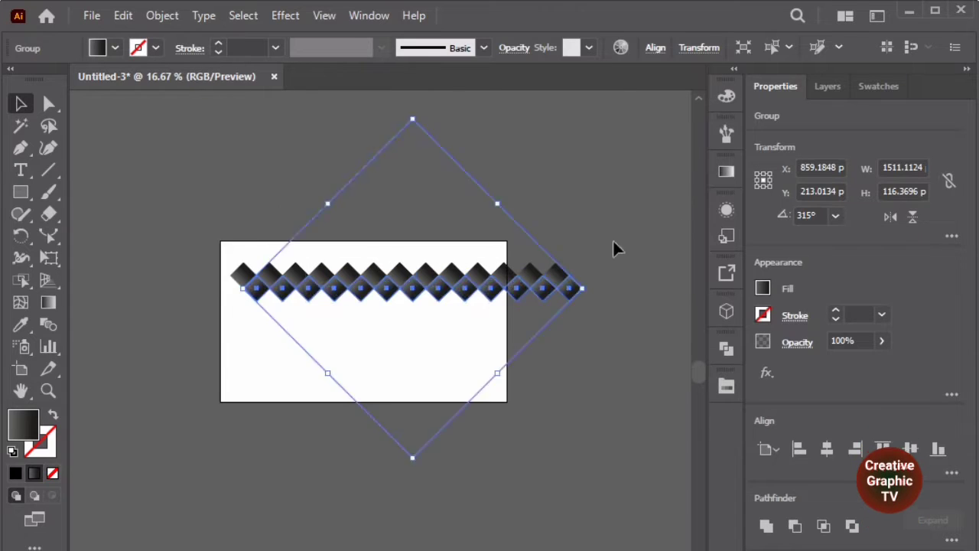
pyautogui.moveTo(613, 249); pyautogui.dragTo(226, 358)
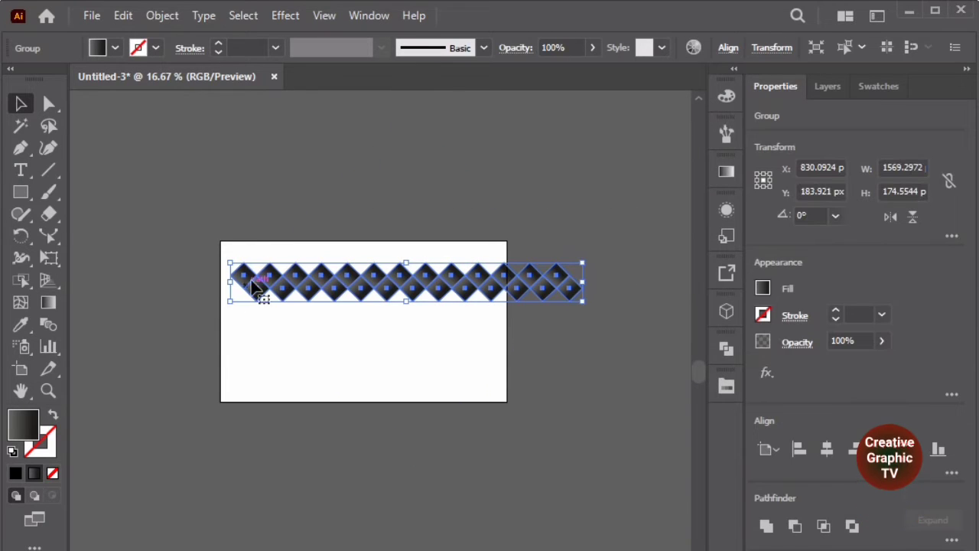
pyautogui.scroll(7, 252, 285)
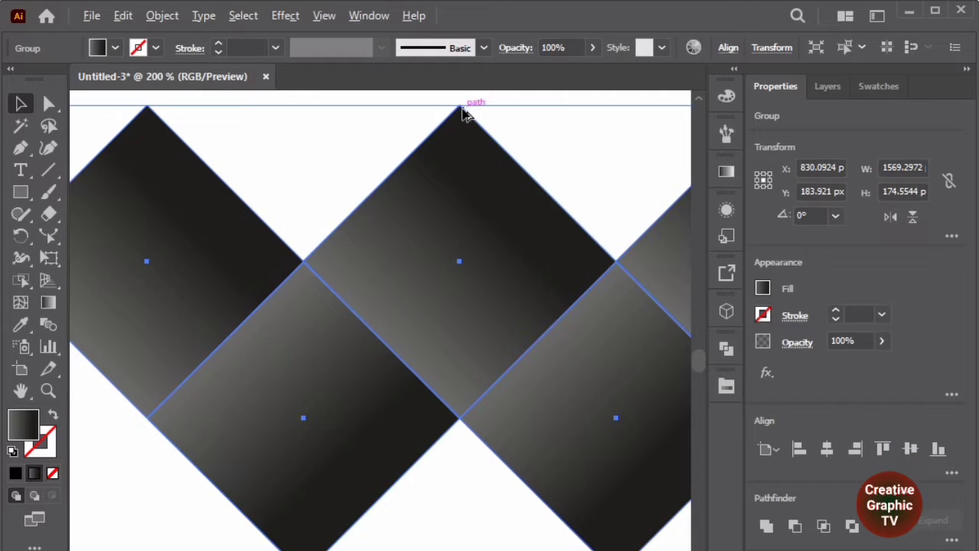
pyautogui.moveTo(462, 113); pyautogui.dragTo(462, 426)
# Repeat the downward duplication until the diamond pattern extends below the artboard
pyautogui.scroll(-7, 306, 331)
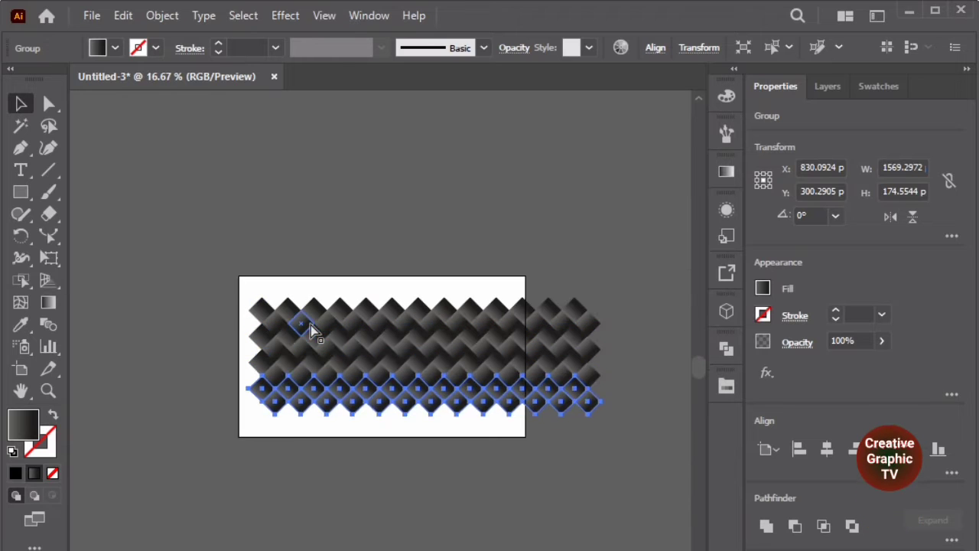
pyautogui.hotkey('ctrl', 'd')
pyautogui.hotkey('ctrl', 'd')
pyautogui.hotkey('ctrl', 'd')
pyautogui.click(627, 226)
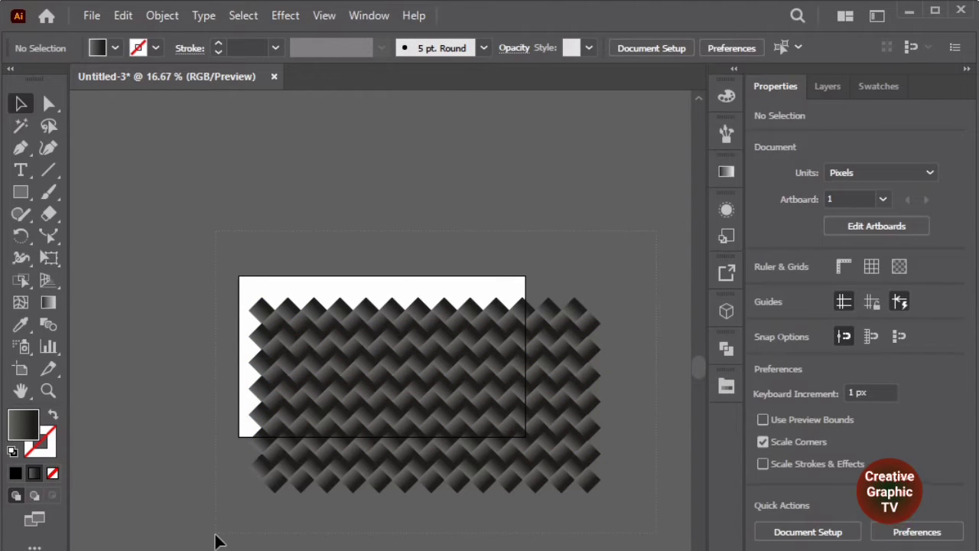
# Group the entire diamond pattern and center it horizontally and vertically on the artboard
pyautogui.moveTo(216, 534); pyautogui.dragTo(216, 535)
pyautogui.rightClick(390, 418)
pyautogui.click(437, 256)
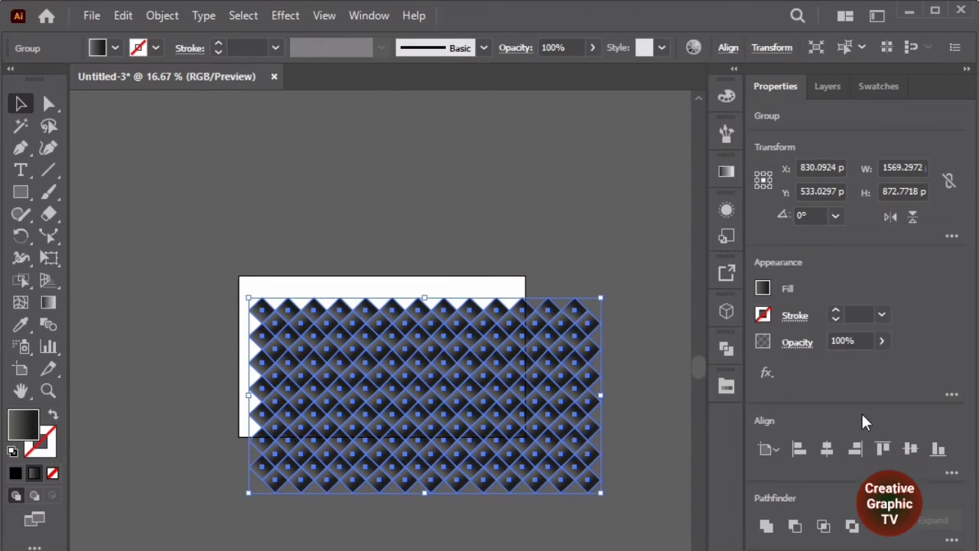
pyautogui.click(827, 450)
pyautogui.click(911, 449)
pyautogui.click(622, 354)
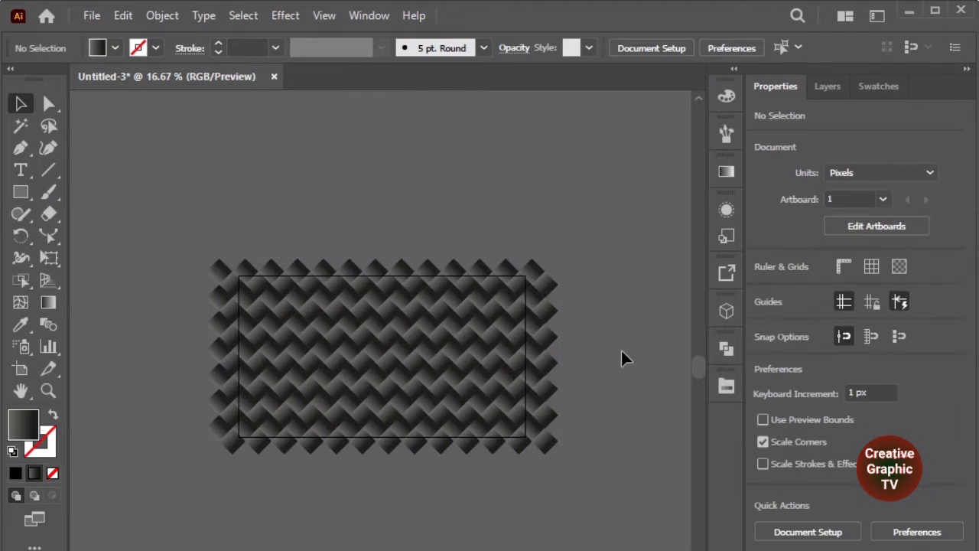
# Draw a circle about 29 px wide centered on the lower corner of the pattern's first diamond
pyautogui.scroll(1, 331, 283)
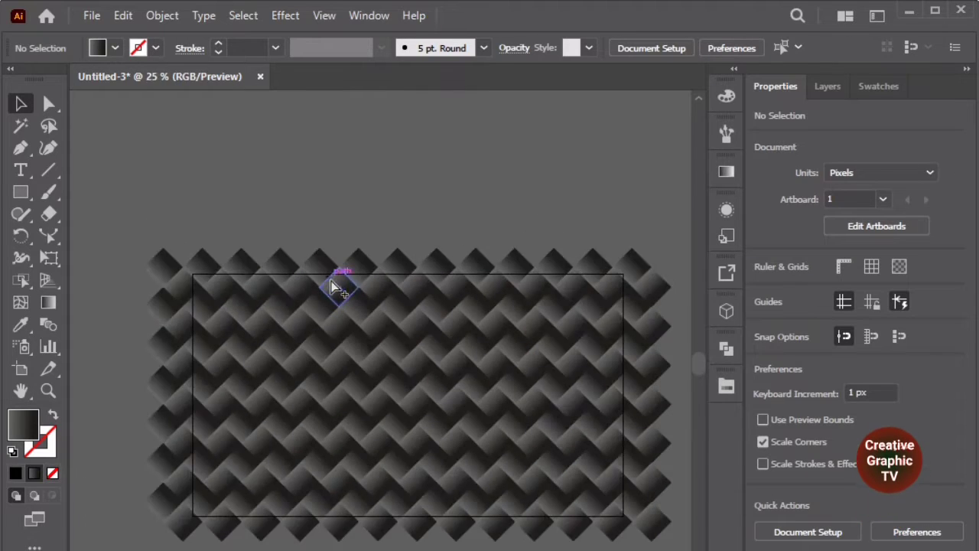
pyautogui.scroll(3, 331, 283)
pyautogui.click(21, 192)
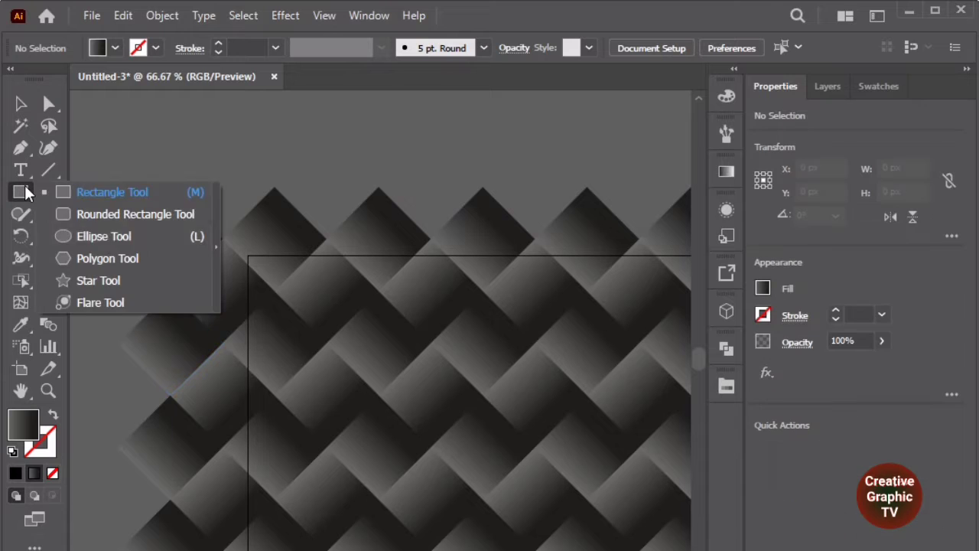
pyautogui.click(101, 235)
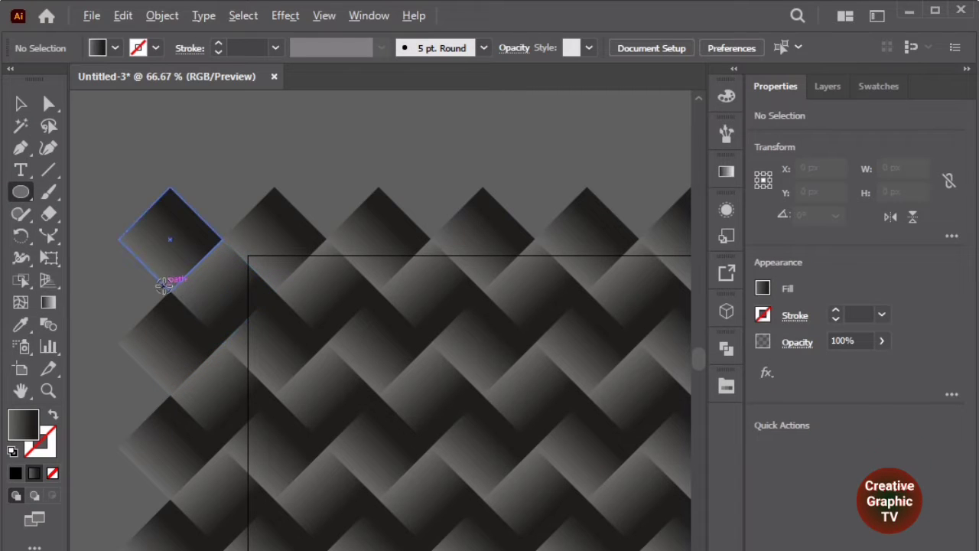
pyautogui.moveTo(170, 291); pyautogui.dragTo(186, 303)
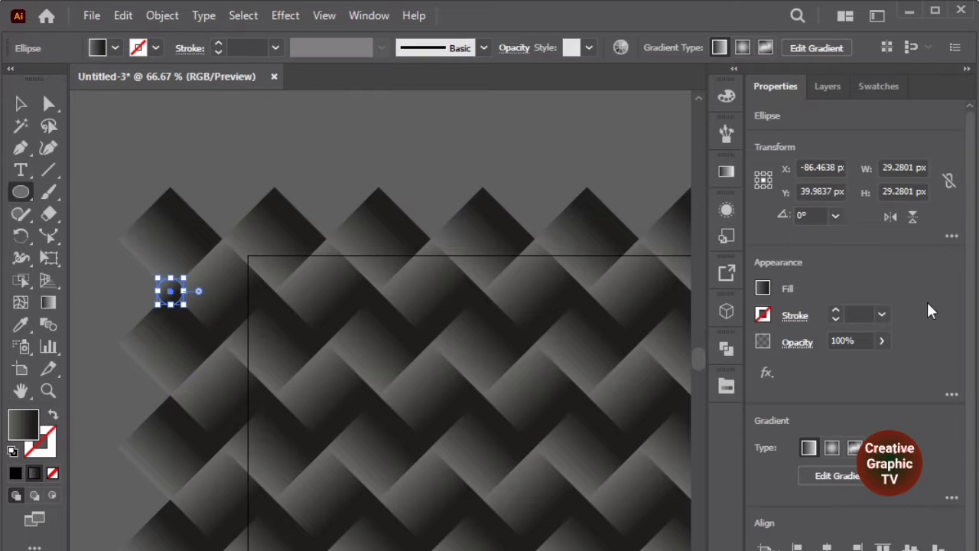
# Fill the circle with the golden yellow swatch from the Metal swatch library
pyautogui.click(763, 289)
pyautogui.click(729, 176)
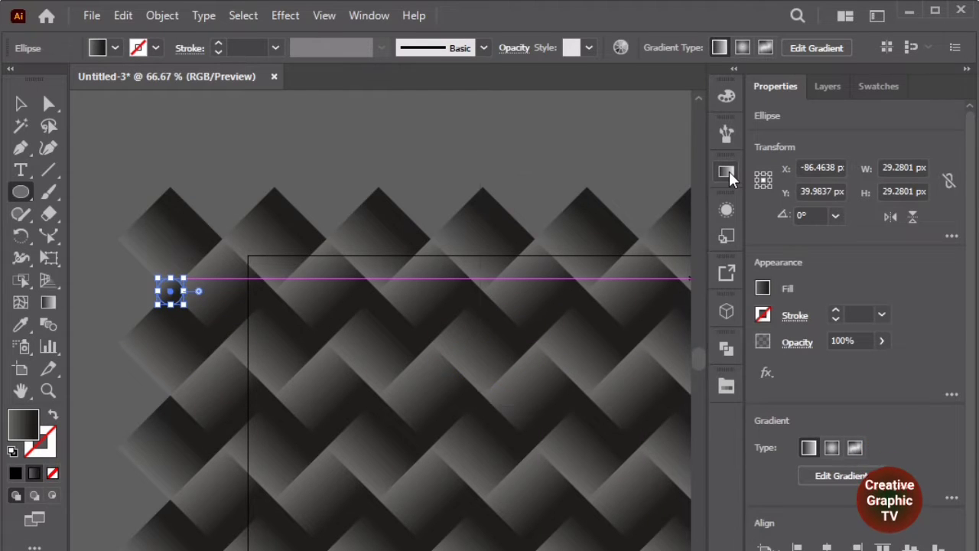
pyautogui.click(729, 172)
pyautogui.click(725, 389)
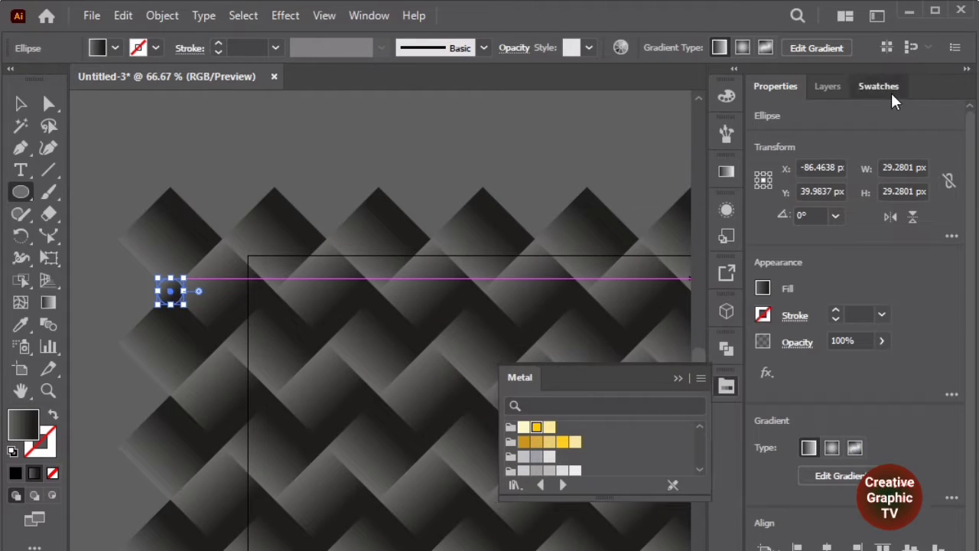
pyautogui.click(892, 89)
pyautogui.click(968, 89)
pyautogui.moveTo(819, 490)
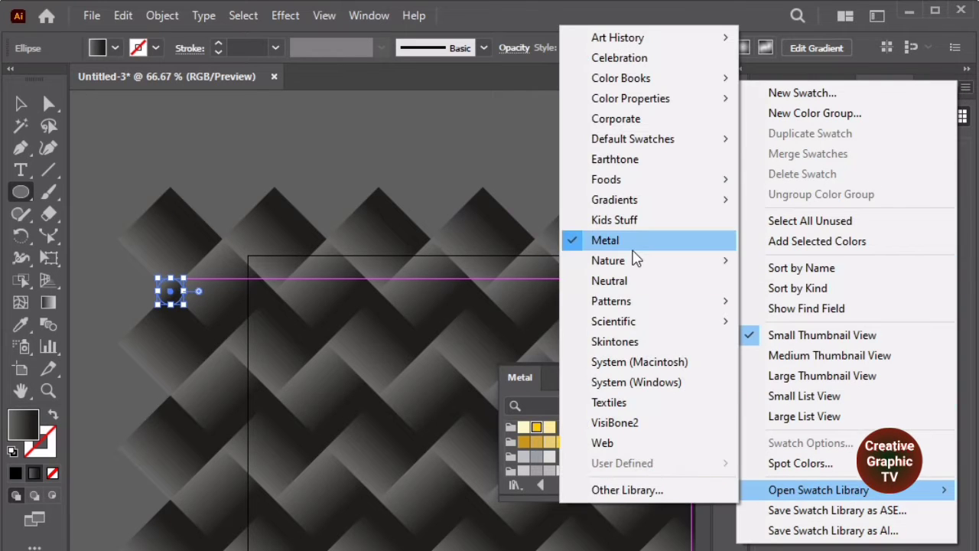
pyautogui.click(632, 242)
pyautogui.click(732, 386)
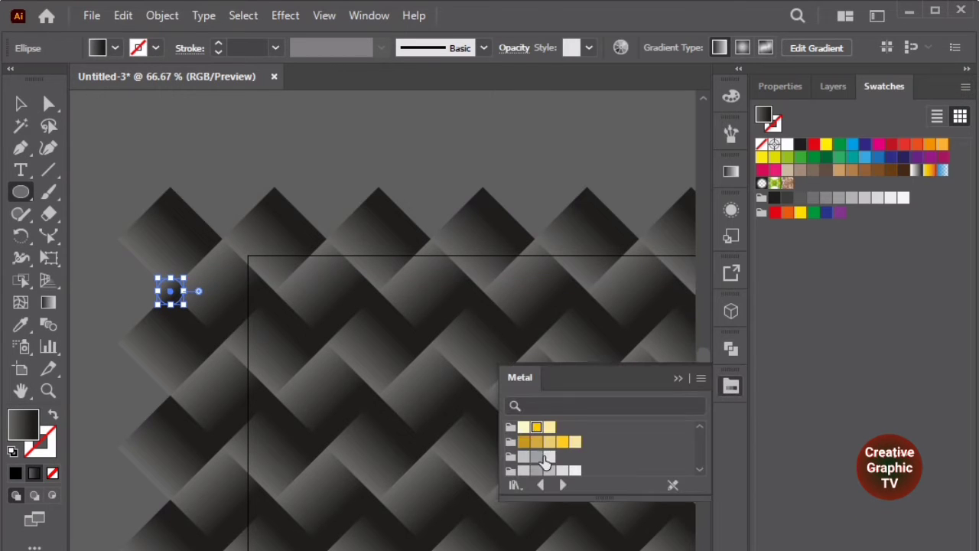
pyautogui.click(536, 427)
# Apply a radial gradient to the circle and move its dark stop to the 100% location
pyautogui.click(731, 171)
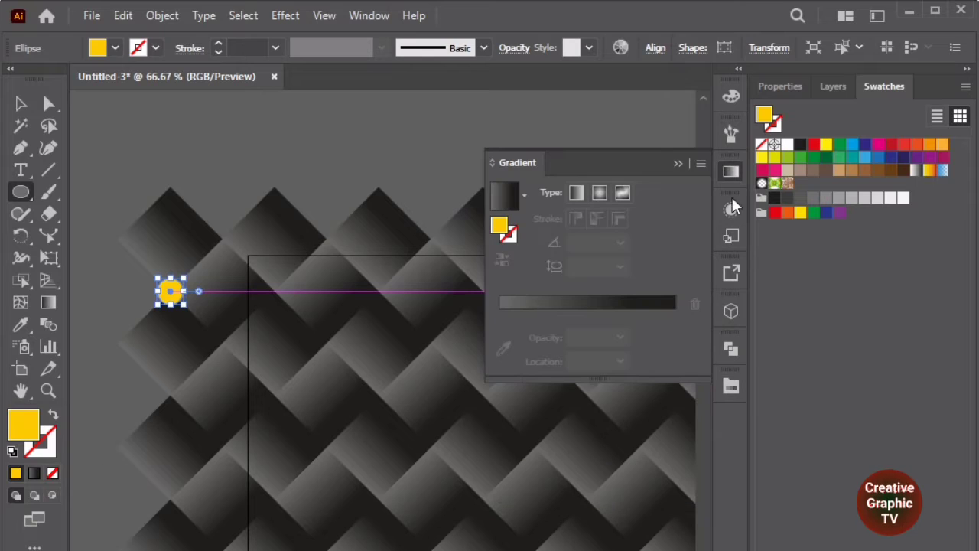
pyautogui.click(513, 200)
pyautogui.click(599, 192)
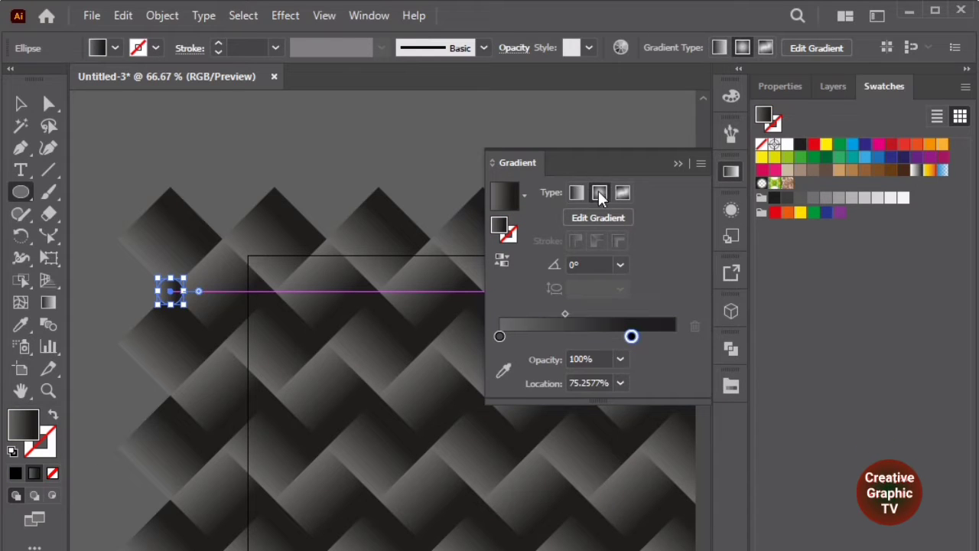
pyautogui.moveTo(632, 336); pyautogui.dragTo(712, 339)
pyautogui.doubleClick(674, 336)
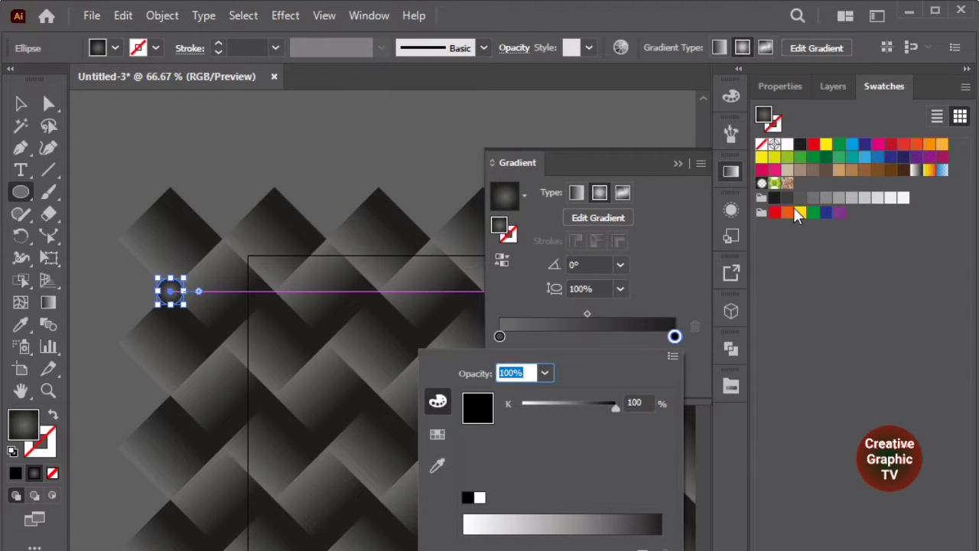
pyautogui.click(763, 158)
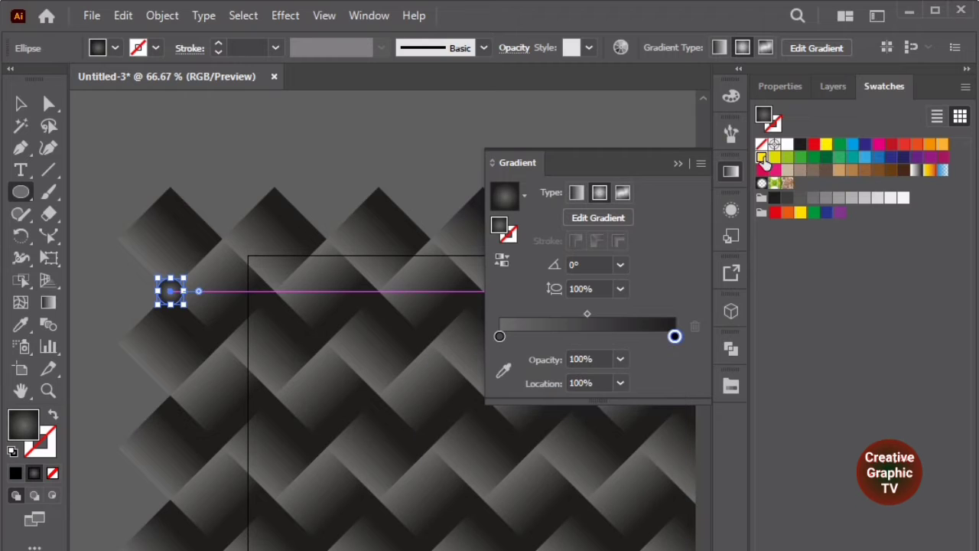
pyautogui.click(763, 157)
pyautogui.click(509, 200)
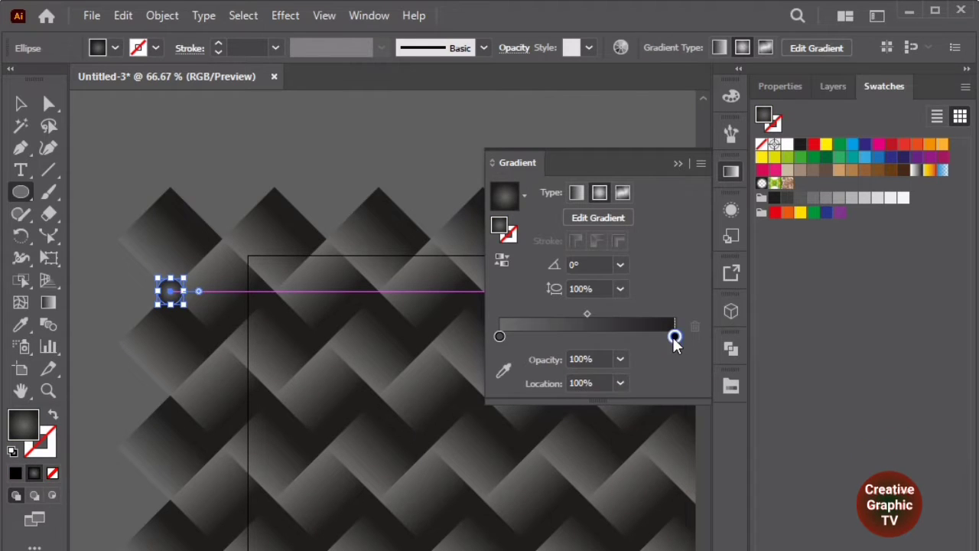
# Color the circle's radial gradient with a yellow swatch at the outer stop and white at the center stop
pyautogui.doubleClick(673, 337)
pyautogui.click(437, 434)
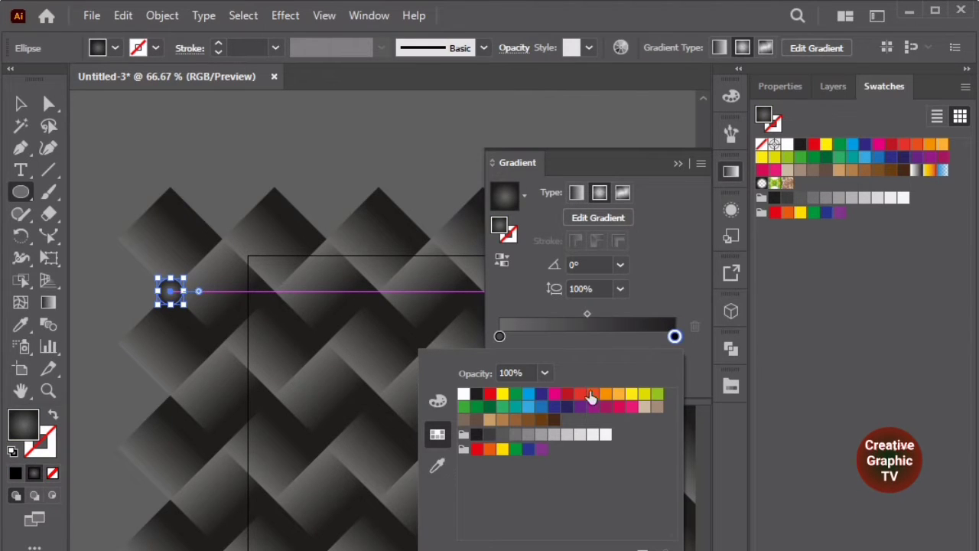
pyautogui.click(632, 394)
pyautogui.click(599, 193)
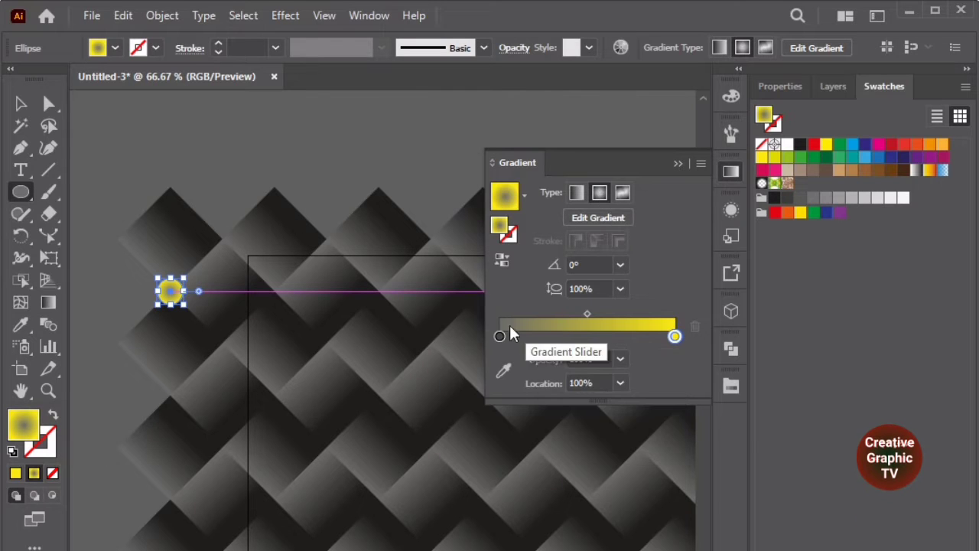
pyautogui.doubleClick(499, 337)
pyautogui.click(464, 394)
pyautogui.click(663, 262)
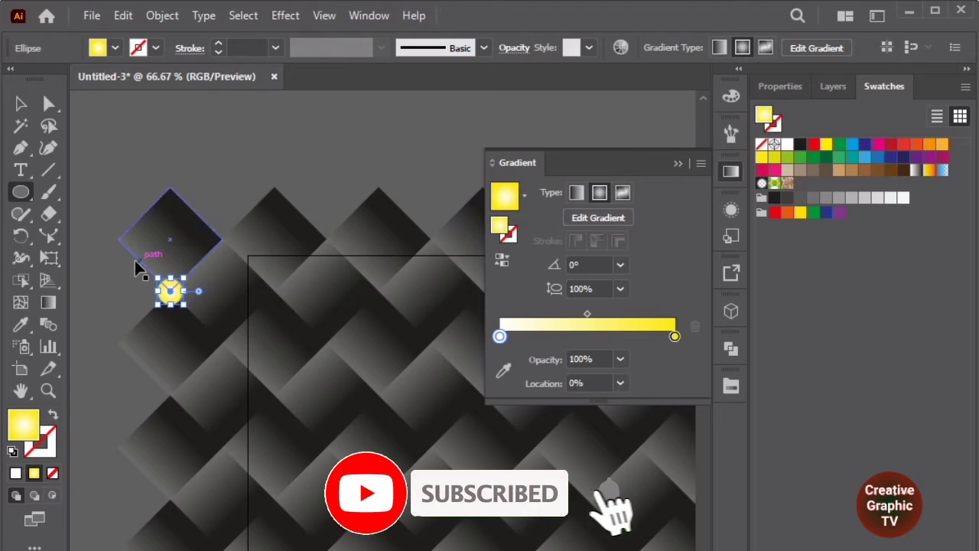
pyautogui.scroll(5, 140, 264)
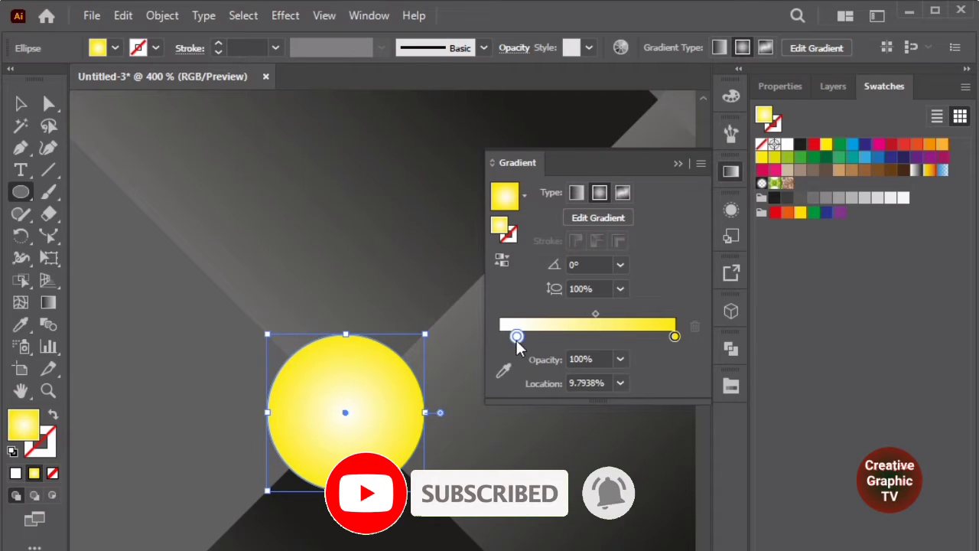
# Shift the midpoint of the circle's radial gradient toward the white stop and move that stop to about 23%
pyautogui.moveTo(596, 315); pyautogui.dragTo(563, 313)
pyautogui.moveTo(517, 337); pyautogui.dragTo(539, 337)
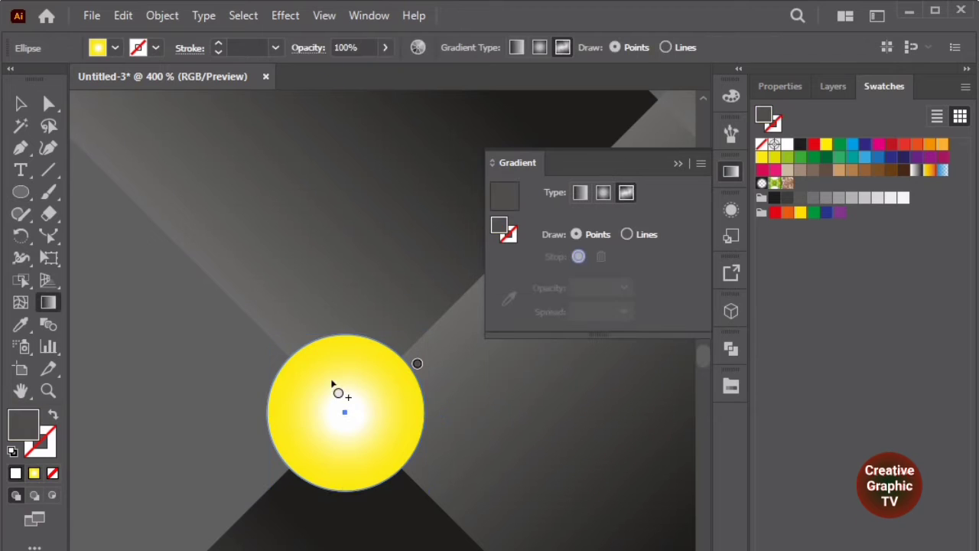
pyautogui.click(299, 371)
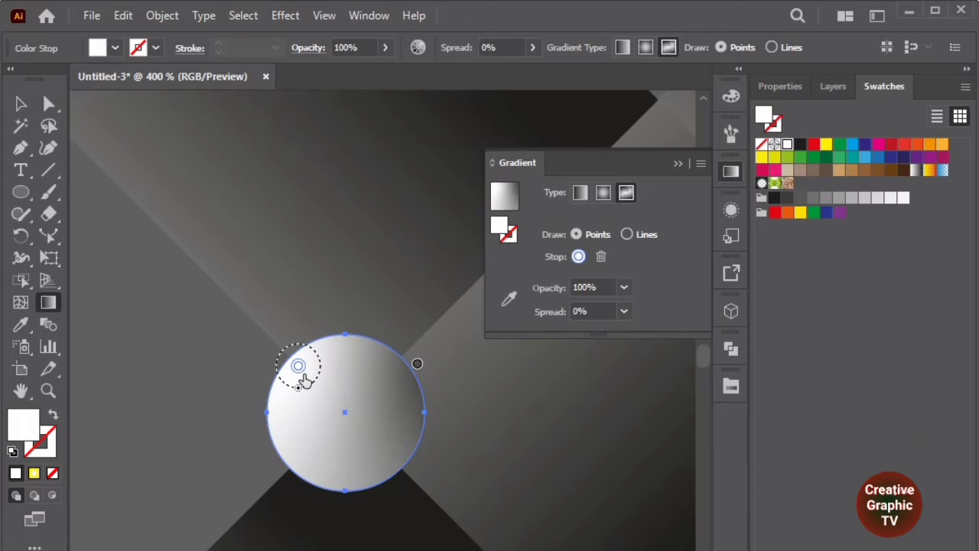
pyautogui.moveTo(299, 366); pyautogui.dragTo(321, 386)
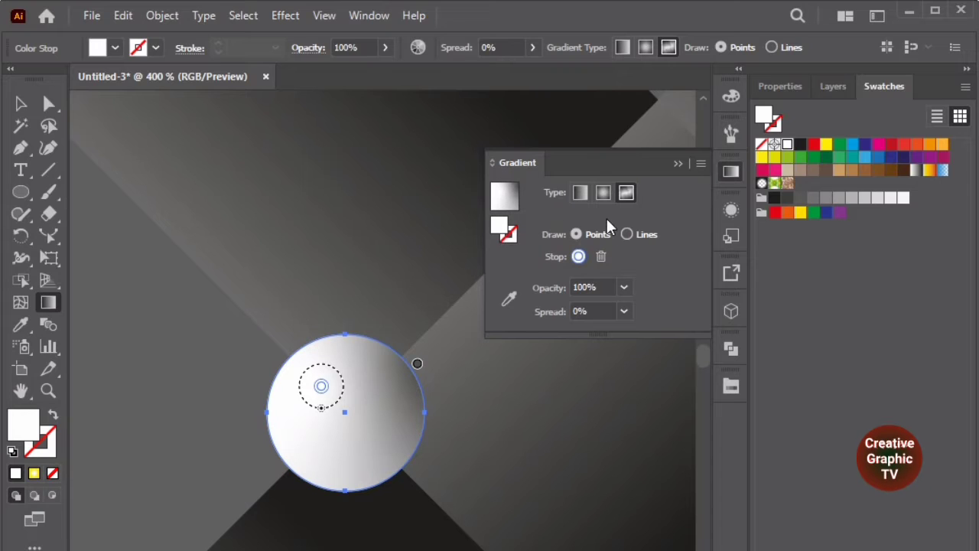
pyautogui.click(34, 474)
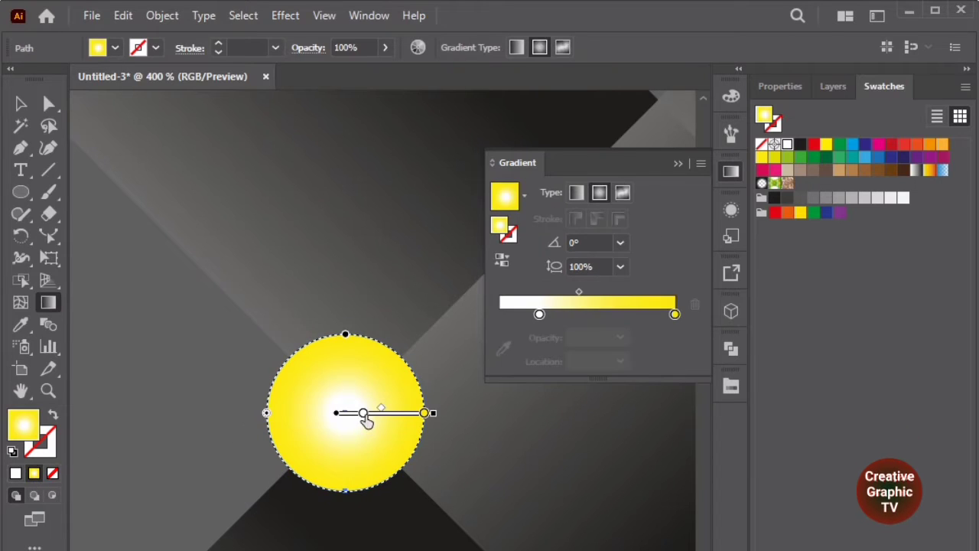
# Redraw the circle's radial gradient from its upper-left area at about -74°, with the white stop near 21% and the midpoint near 47%
pyautogui.moveTo(364, 414); pyautogui.dragTo(343, 411)
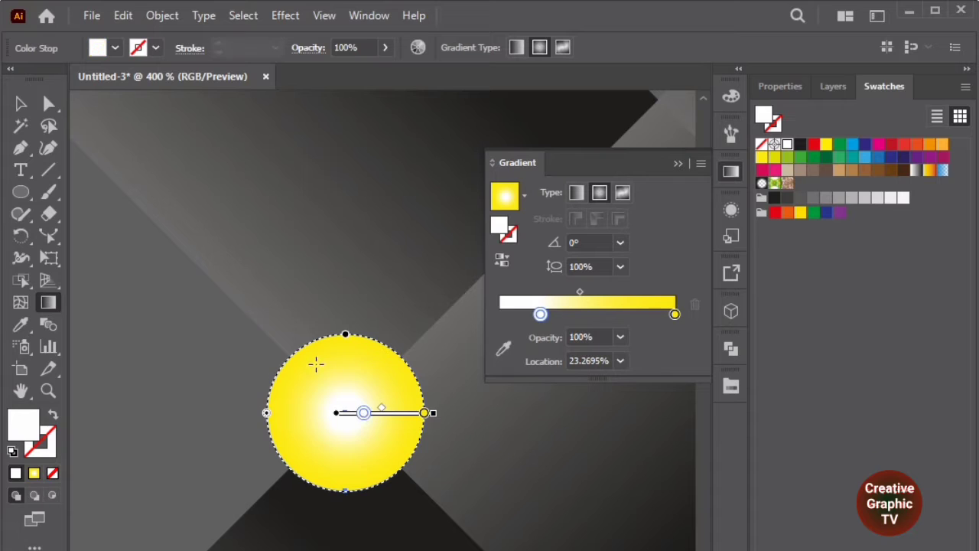
pyautogui.moveTo(313, 359); pyautogui.dragTo(361, 413)
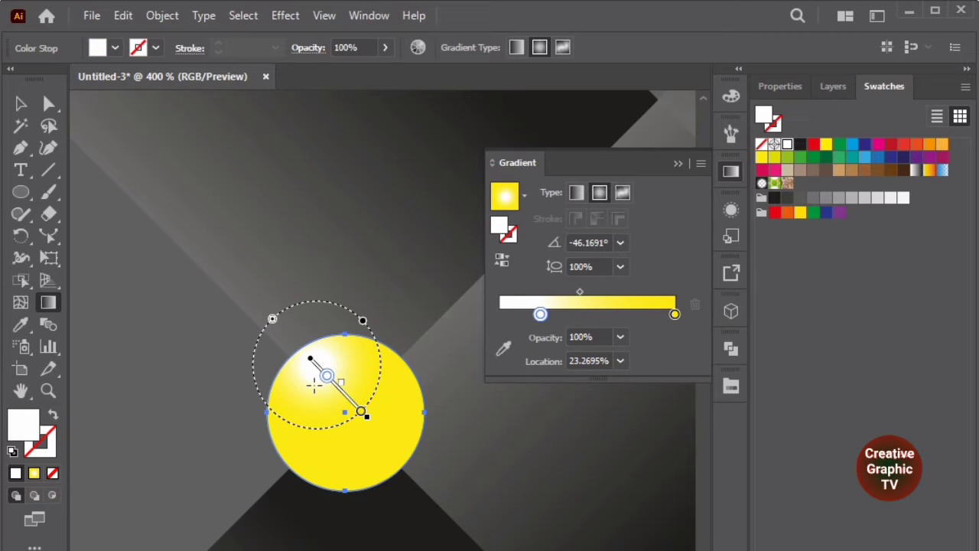
pyautogui.moveTo(312, 377); pyautogui.dragTo(334, 458)
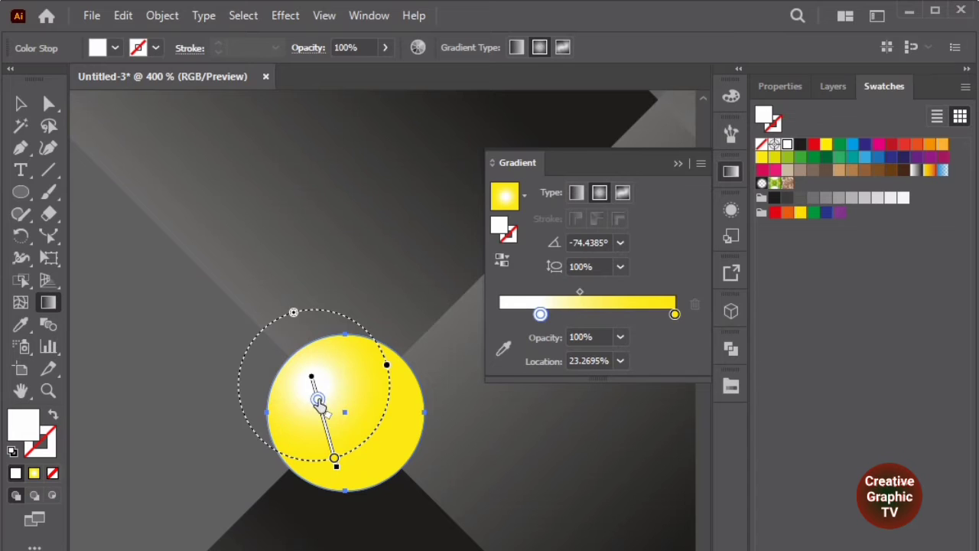
pyautogui.moveTo(576, 300); pyautogui.dragTo(618, 296)
pyautogui.moveTo(564, 316); pyautogui.dragTo(538, 316)
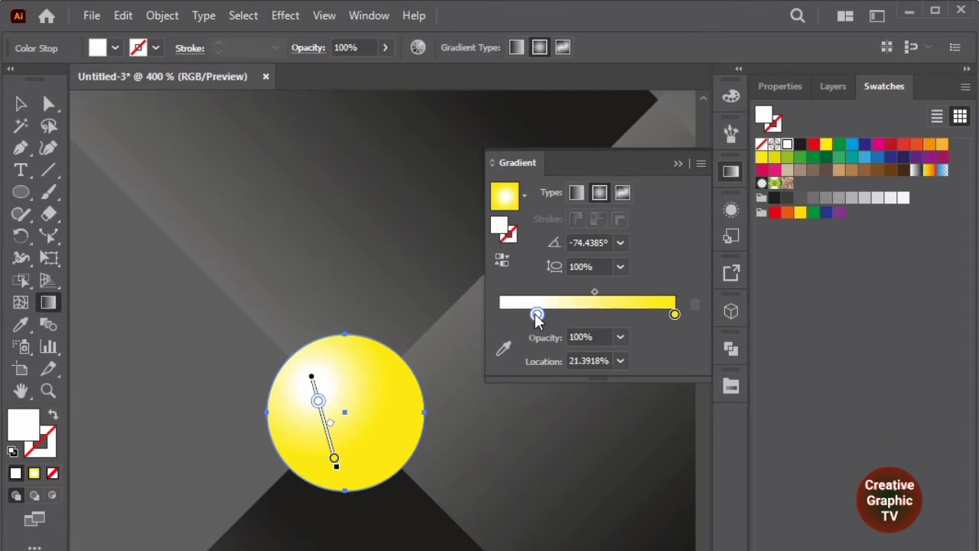
pyautogui.moveTo(597, 294); pyautogui.dragTo(605, 292)
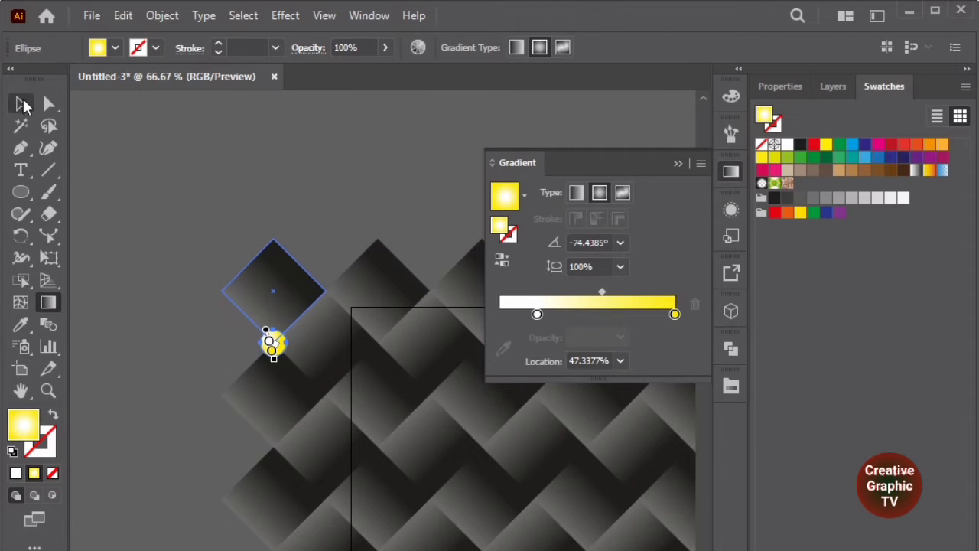
pyautogui.click(24, 102)
pyautogui.click(306, 163)
pyautogui.click(678, 163)
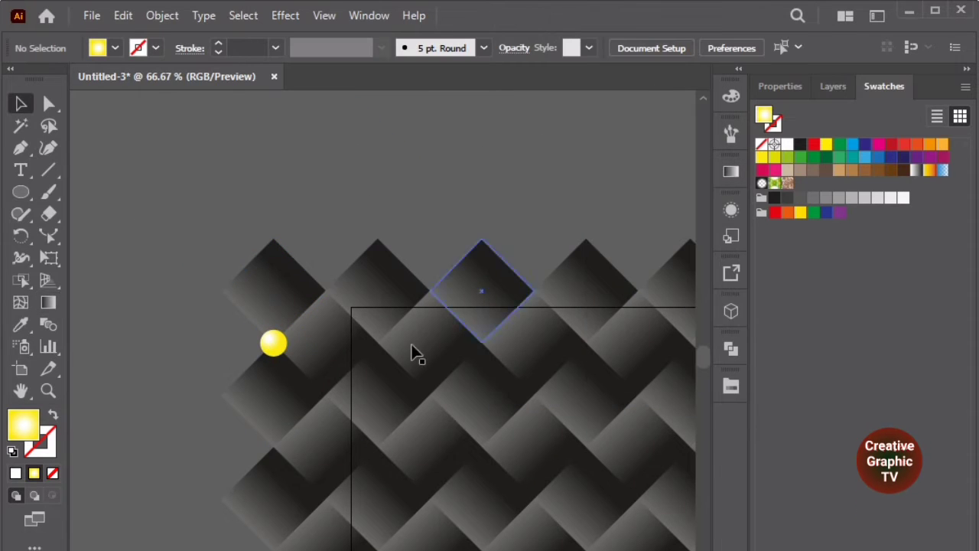
# Duplicate the yellow circle onto the adjacent diamond corner and repeat the copy to make a horizontal row of 13 circles across the pattern
pyautogui.scroll(3, 287, 355)
pyautogui.click(240, 332)
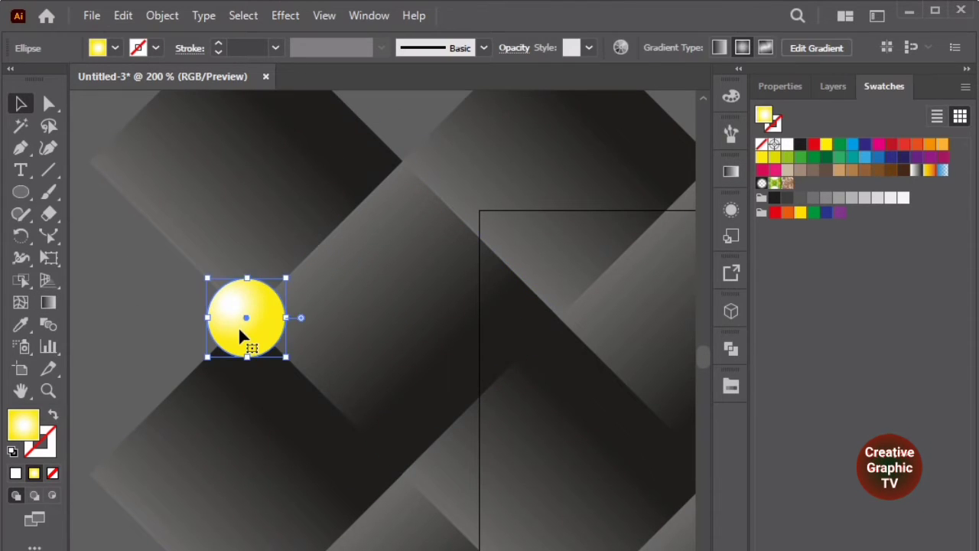
pyautogui.moveTo(239, 327); pyautogui.dragTo(557, 314)
pyautogui.scroll(-7, 358, 340)
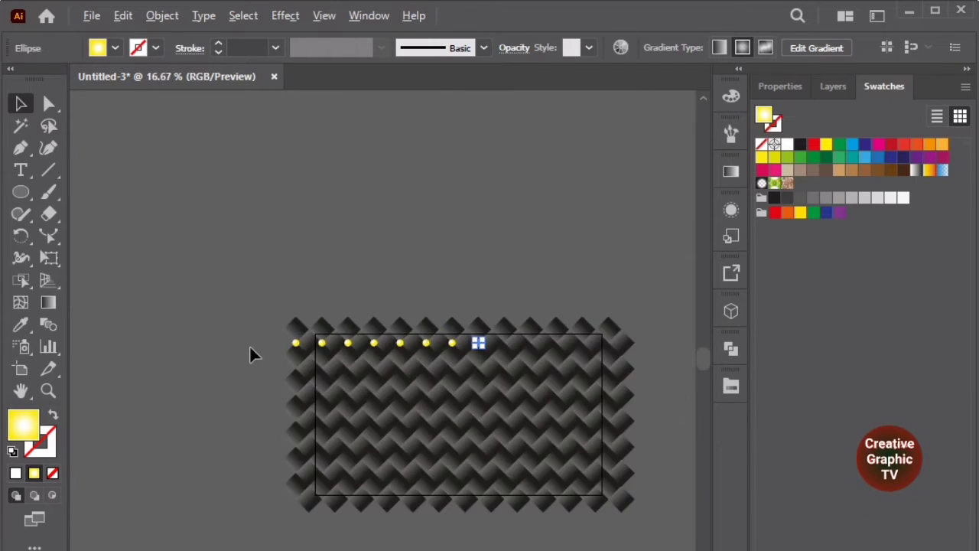
pyautogui.hotkey('ctrl', 'd')
pyautogui.hotkey('ctrl', 'd')
pyautogui.hotkey('ctrl', 'd')
pyautogui.hotkey('ctrl', 'd')
pyautogui.hotkey('ctrl', 'd')
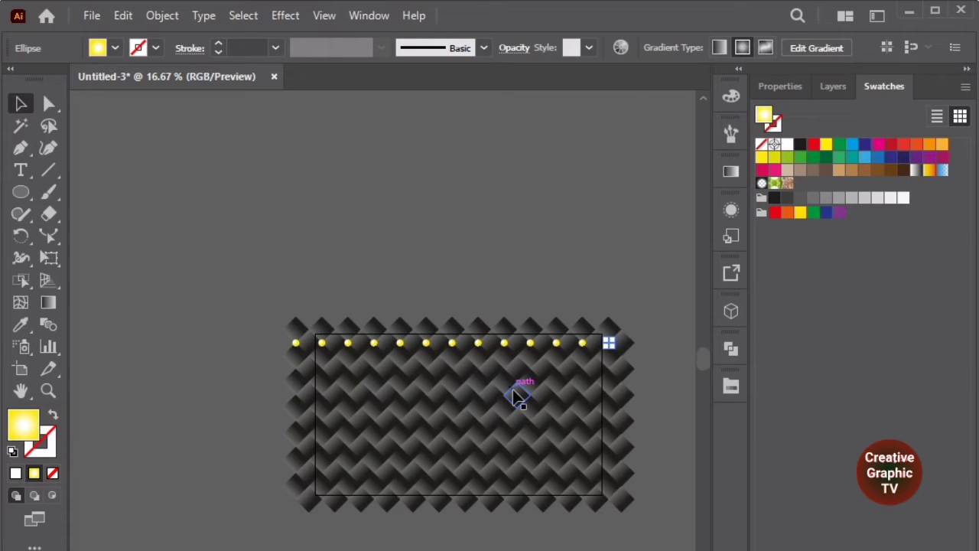
# Select all circles in the row and group them
pyautogui.scroll(-2, 590, 383)
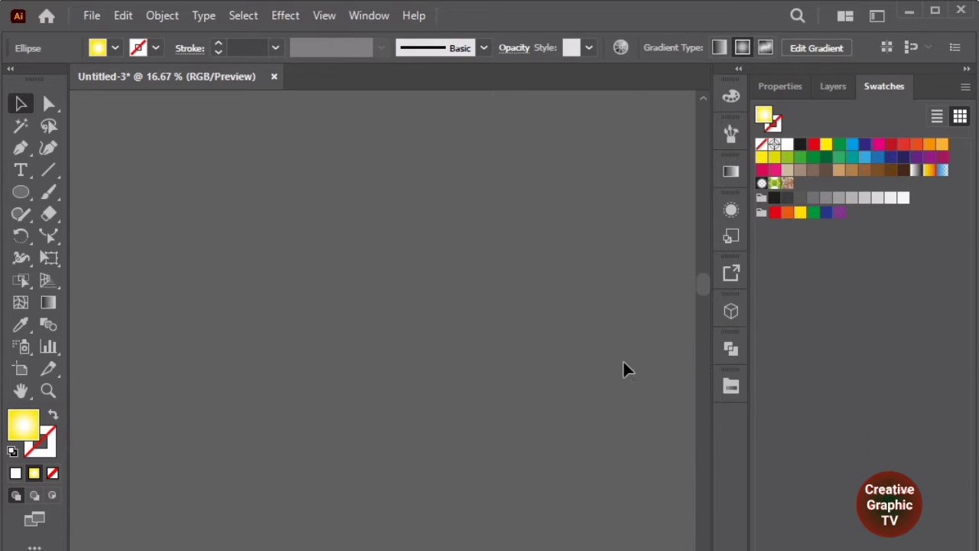
pyautogui.scroll(2, 623, 367)
pyautogui.scroll(3, 575, 235)
pyautogui.scroll(-3, 575, 236)
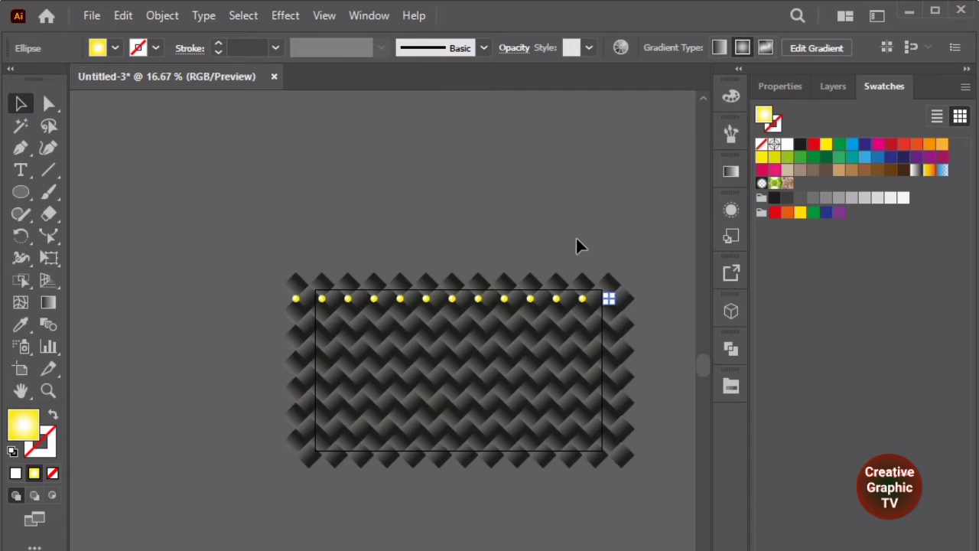
pyautogui.scroll(1, 576, 236)
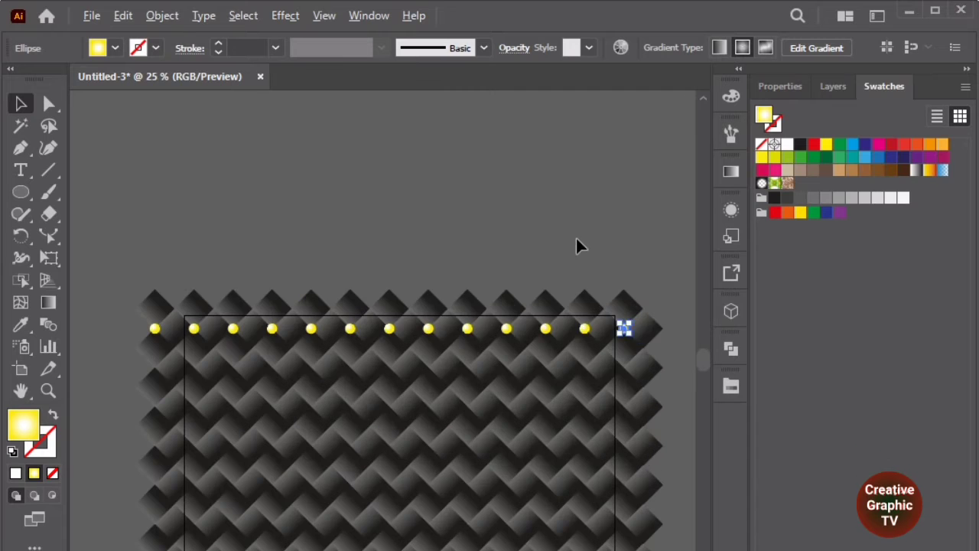
pyautogui.moveTo(586, 339); pyautogui.dragTo(157, 337)
pyautogui.rightClick(601, 335)
pyautogui.click(671, 411)
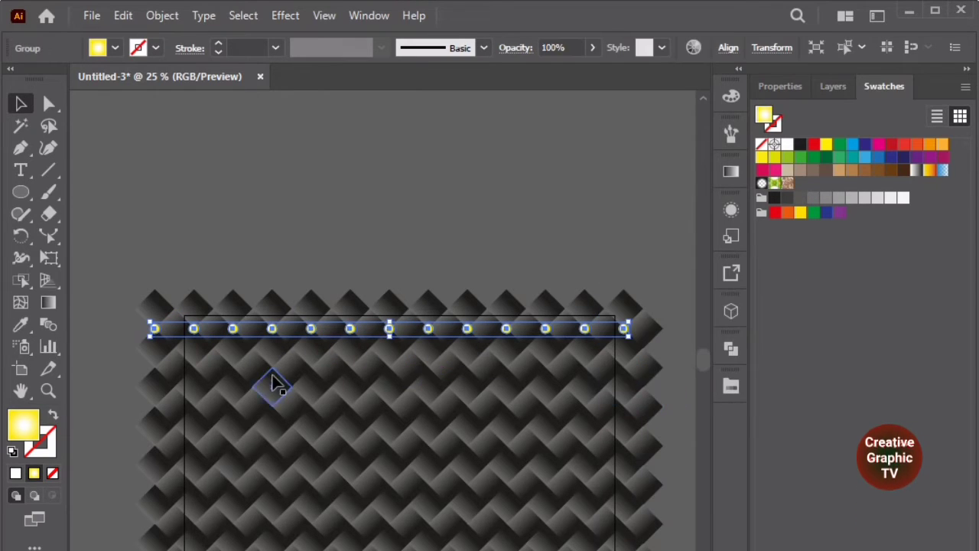
pyautogui.scroll(5, 212, 337)
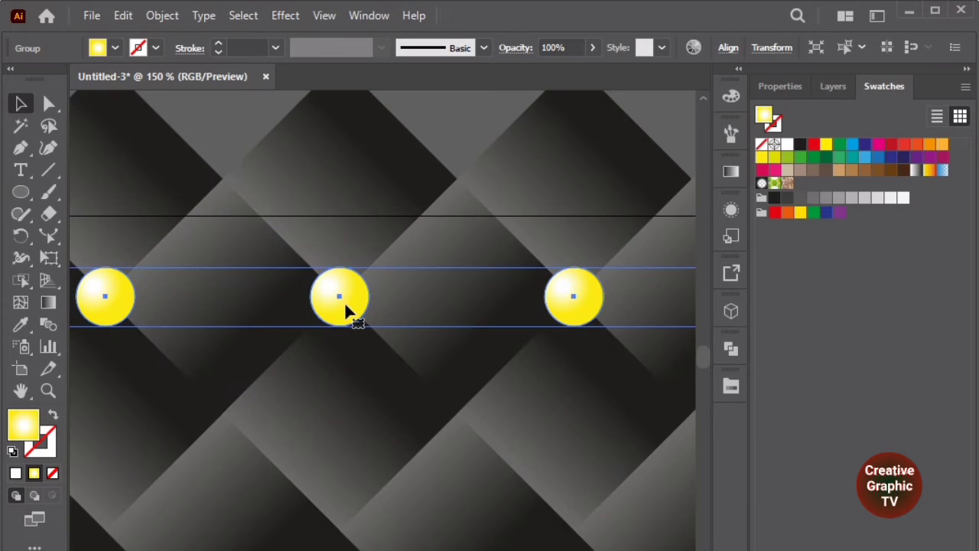
pyautogui.moveTo(335, 298); pyautogui.dragTo(456, 419)
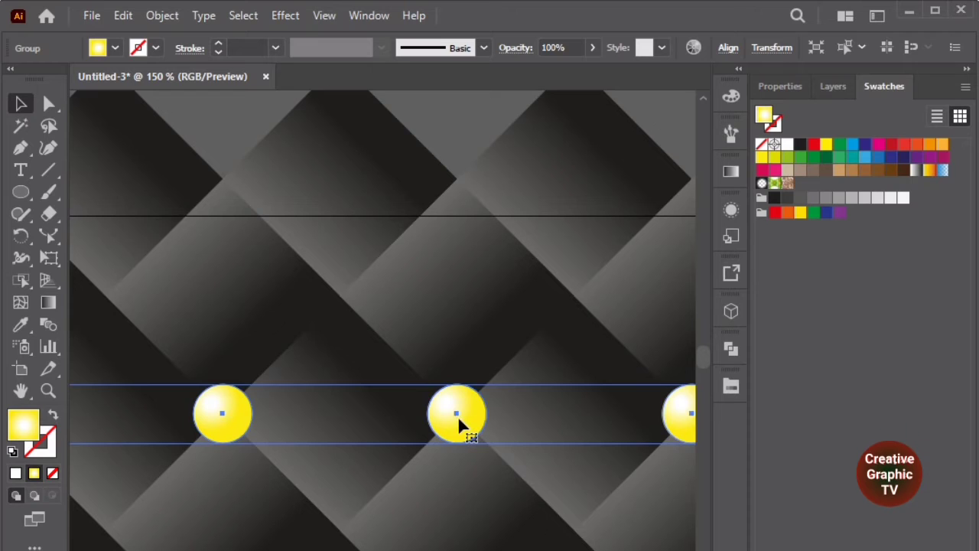
pyautogui.hotkey('ctrl', 'z')
pyautogui.moveTo(343, 304); pyautogui.dragTo(348, 534)
pyautogui.scroll(-4, 311, 402)
pyautogui.scroll(-2, 311, 401)
pyautogui.click(396, 267)
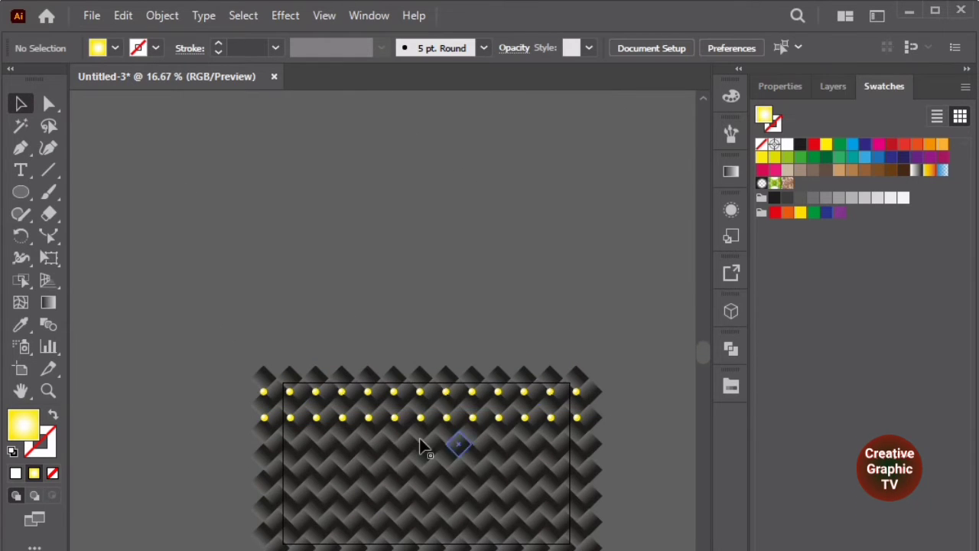
pyautogui.scroll(4, 352, 455)
pyautogui.click(397, 380)
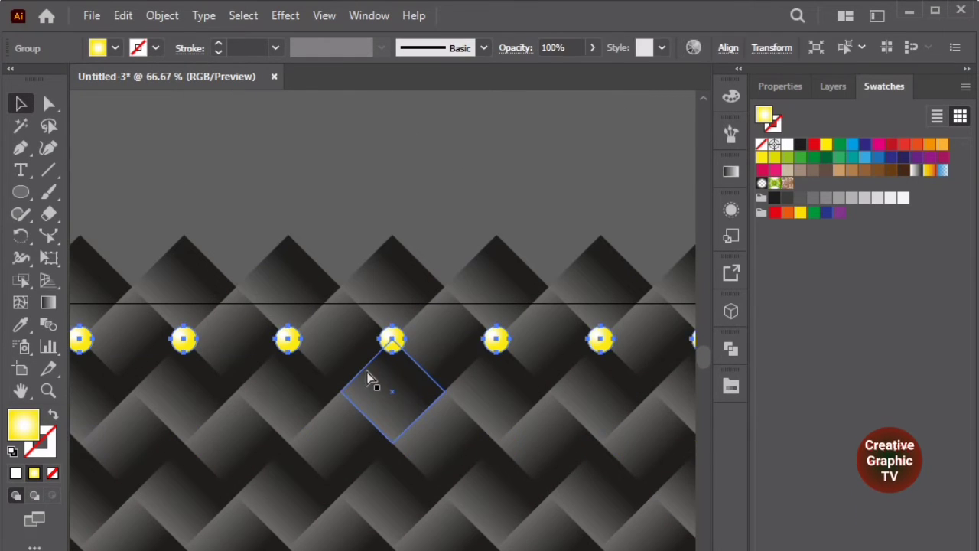
pyautogui.moveTo(289, 341); pyautogui.dragTo(287, 449)
pyautogui.hotkey('ctrl', 'z')
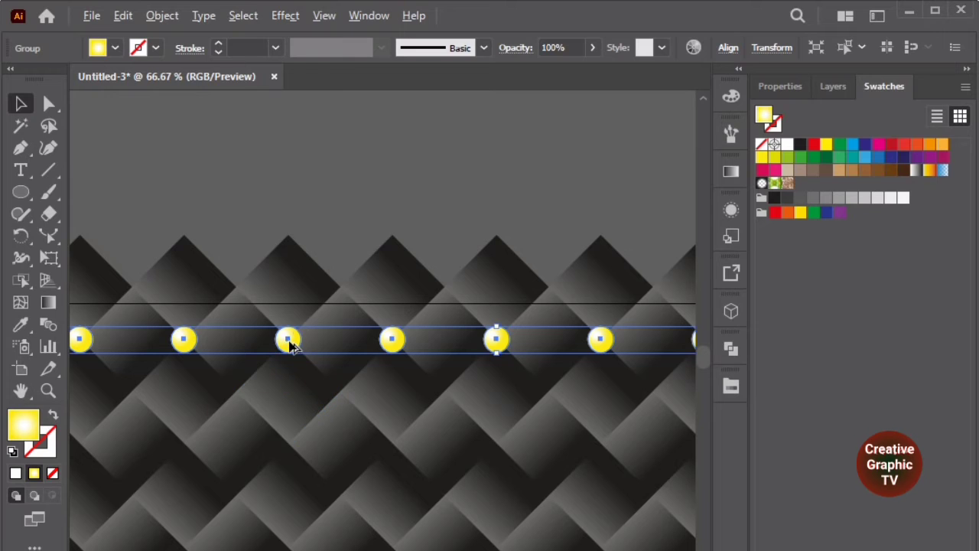
# Copy the circle row onto the offset diamond corners below and repeat the copies at even spacing down past the pattern's lower edge
pyautogui.moveTo(290, 347); pyautogui.dragTo(345, 502)
pyautogui.click(322, 345)
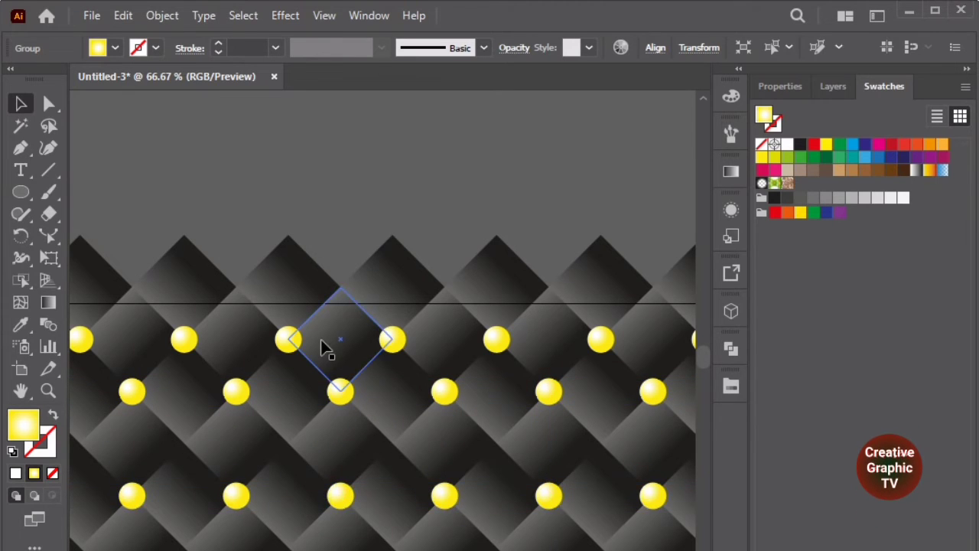
pyautogui.scroll(-3, 324, 346)
pyautogui.scroll(-3, 323, 347)
pyautogui.hotkey('ctrl', 'shift', 'a')
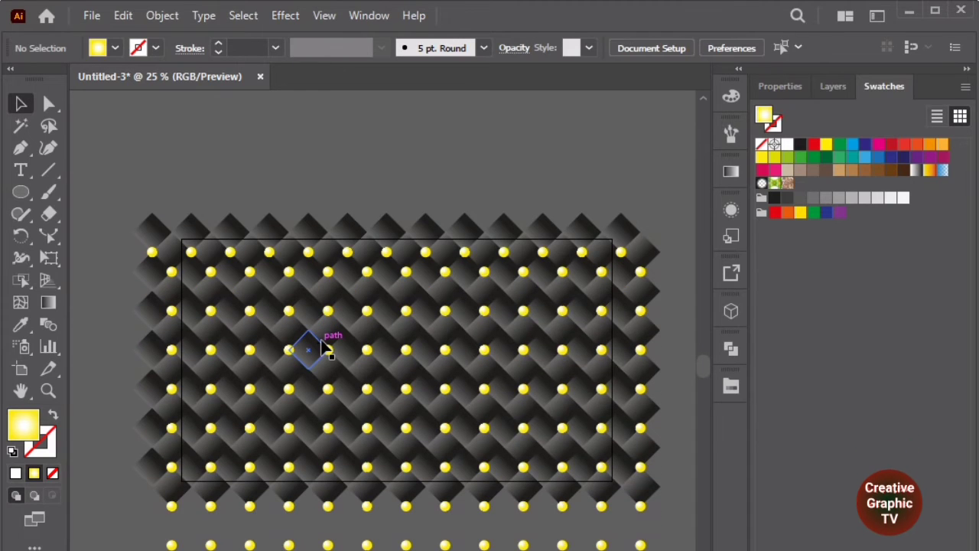
# Duplicate the topmost circle row straight down onto the next aligned diamond corners and repeat the copy to below the pattern
pyautogui.click(190, 254)
pyautogui.click(171, 273)
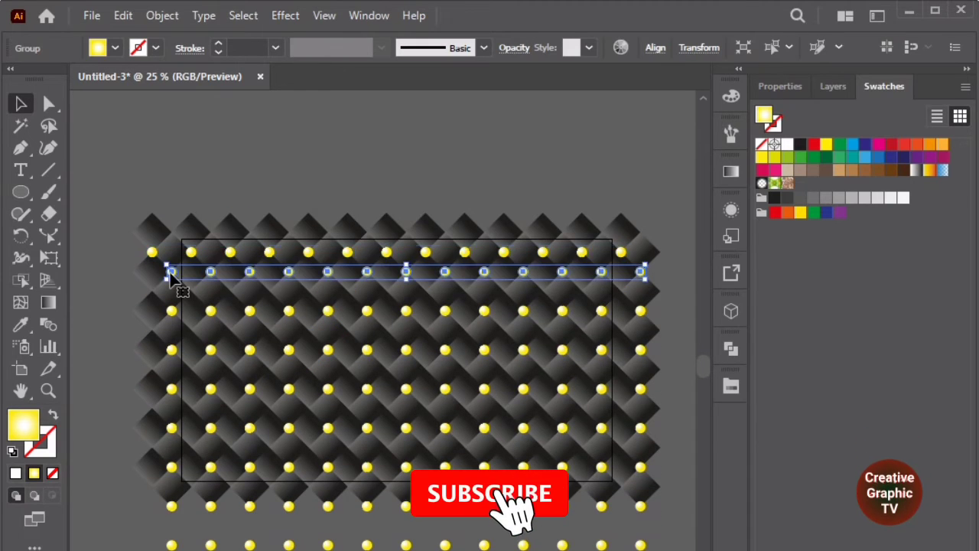
pyautogui.scroll(3, 171, 275)
pyautogui.scroll(-3, 170, 276)
pyautogui.scroll(4, 171, 276)
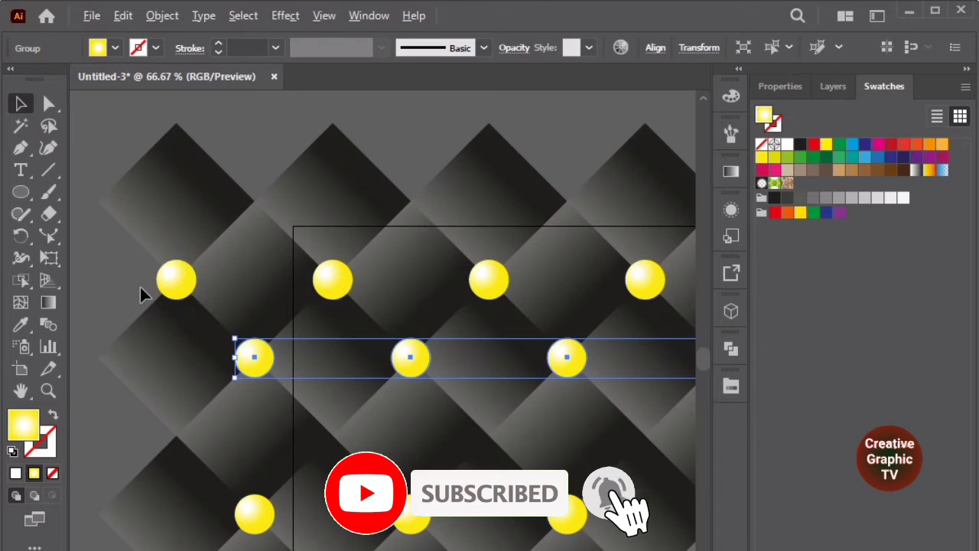
pyautogui.click(180, 280)
pyautogui.moveTo(174, 277); pyautogui.dragTo(178, 439)
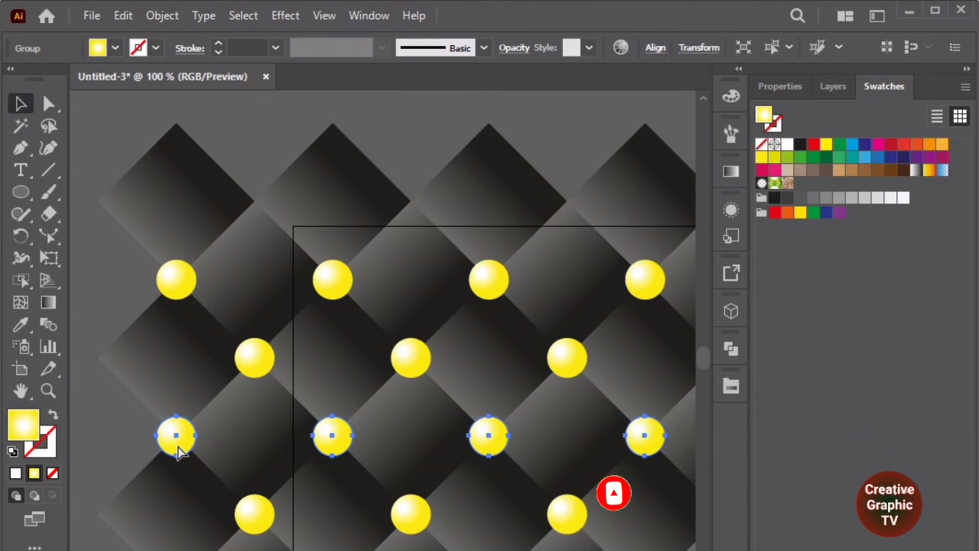
pyautogui.scroll(-6, 178, 451)
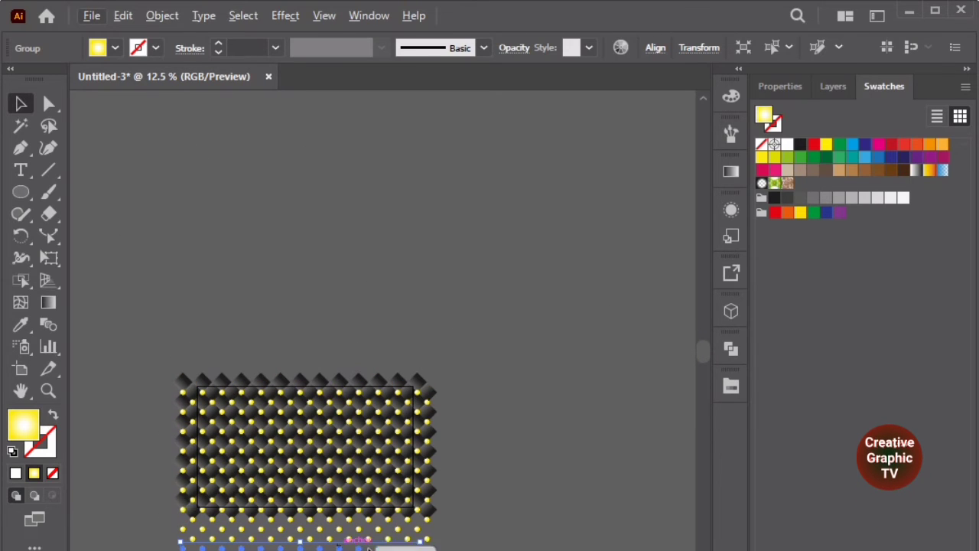
# Delete the surplus circle rows that extend below the diamond pattern
pyautogui.moveTo(501, 534); pyautogui.dragTo(398, 550)
pyautogui.press('Delete')
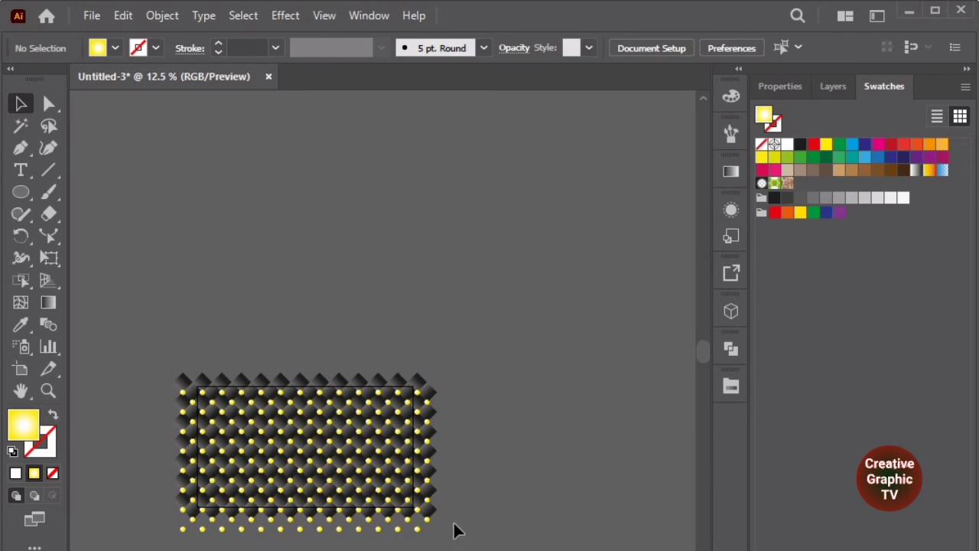
pyautogui.moveTo(454, 522); pyautogui.dragTo(309, 545)
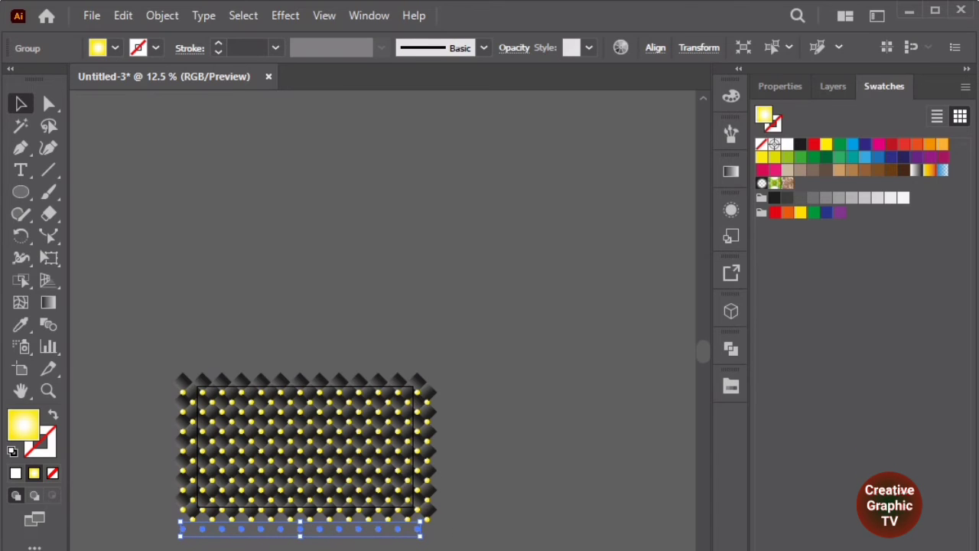
pyautogui.press('Delete')
# Select the entire diamond and circle pattern and lock it
pyautogui.moveTo(20, 192); pyautogui.dragTo(77, 192)
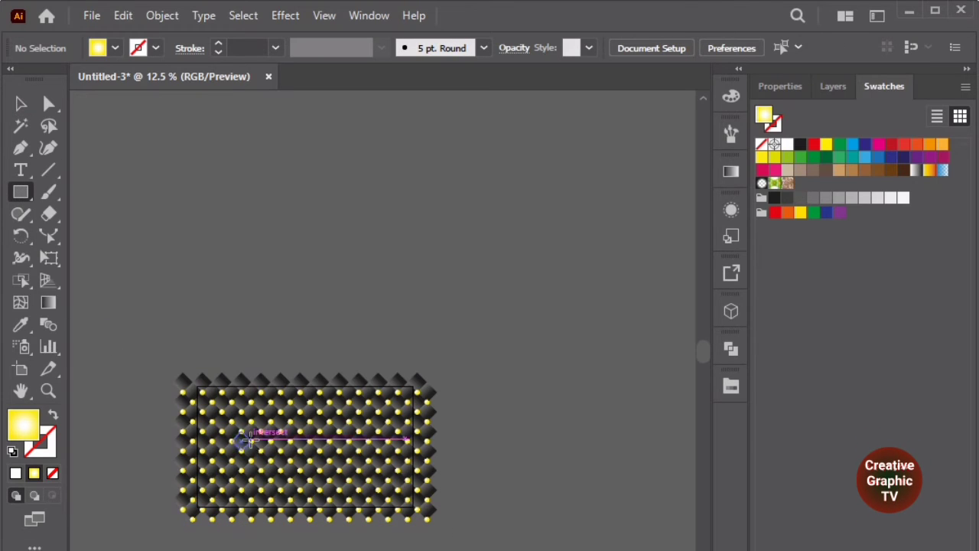
pyautogui.scroll(3, 203, 444)
pyautogui.scroll(-1, 134, 284)
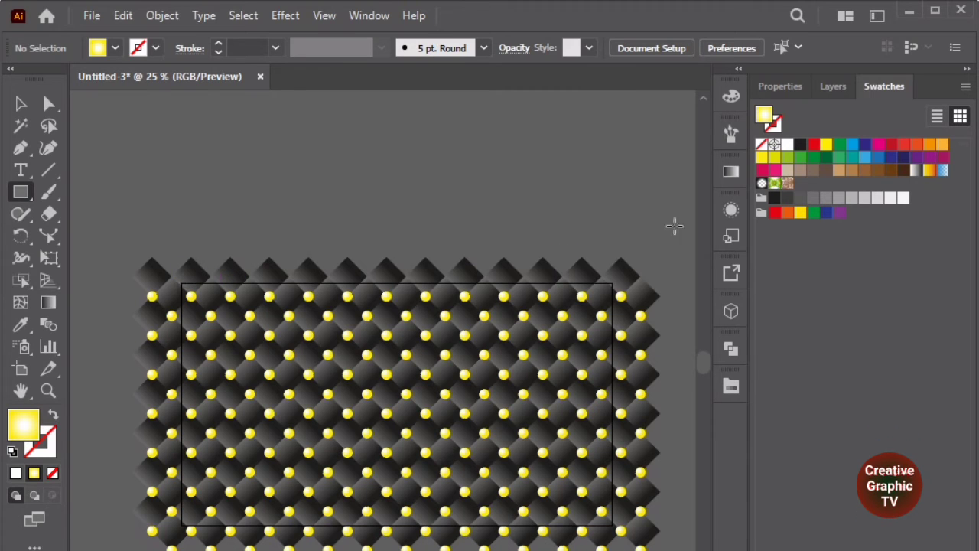
pyautogui.click(20, 105)
pyautogui.click(134, 542)
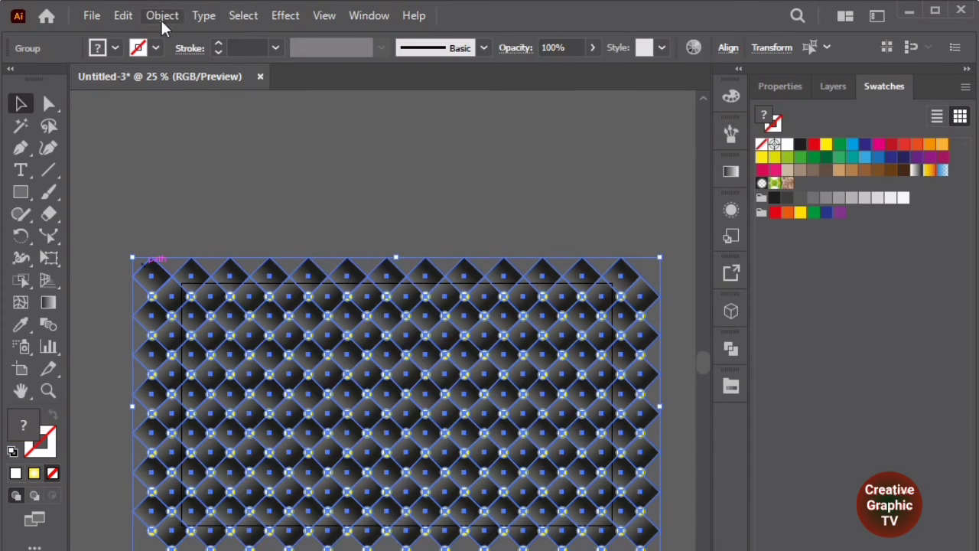
pyautogui.click(162, 15)
pyautogui.moveTo(323, 138)
pyautogui.click(474, 136)
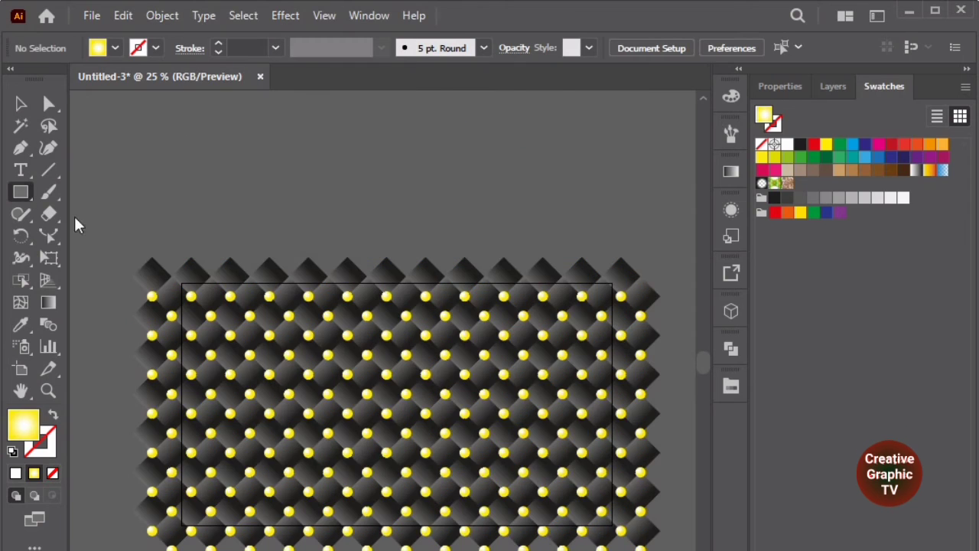
# Draw a rectangle over the pattern that covers the artboard from corner to corner
pyautogui.moveTo(182, 283)
pyautogui.mouseDown()
pyautogui.moveTo(586, 437)
pyautogui.moveTo(612, 525)
pyautogui.mouseUp()
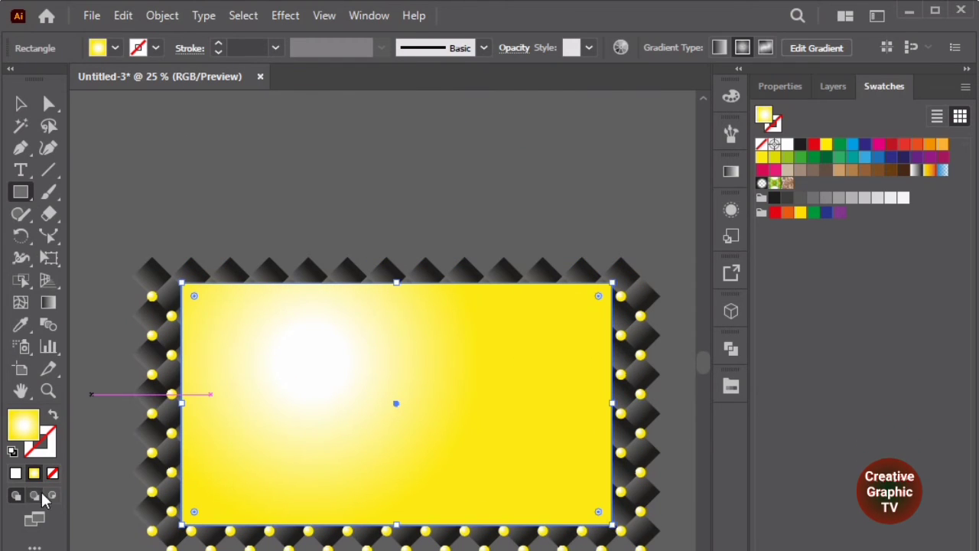
# Give the artboard-sized rectangle no fill and a white 1 pt stroke, and deselect it
pyautogui.click(18, 473)
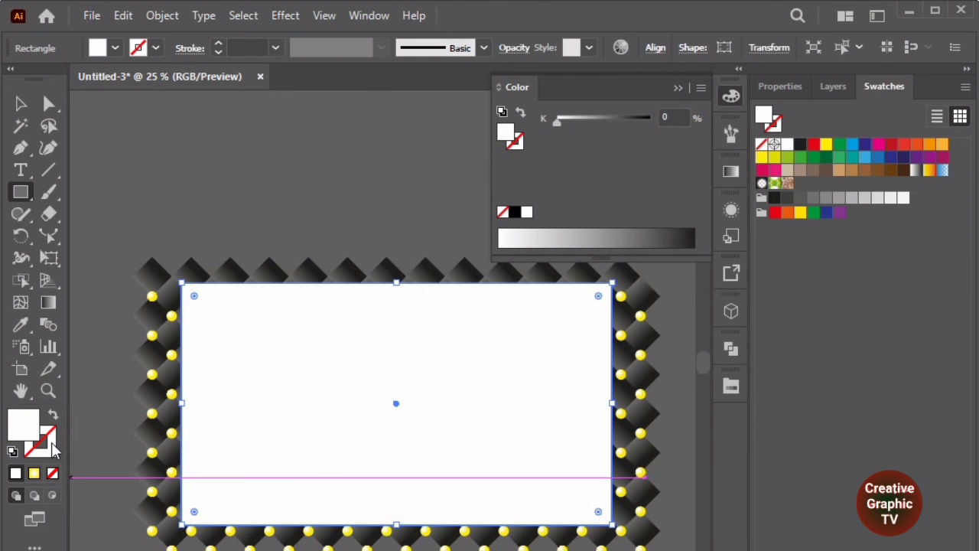
pyautogui.click(52, 473)
pyautogui.click(21, 475)
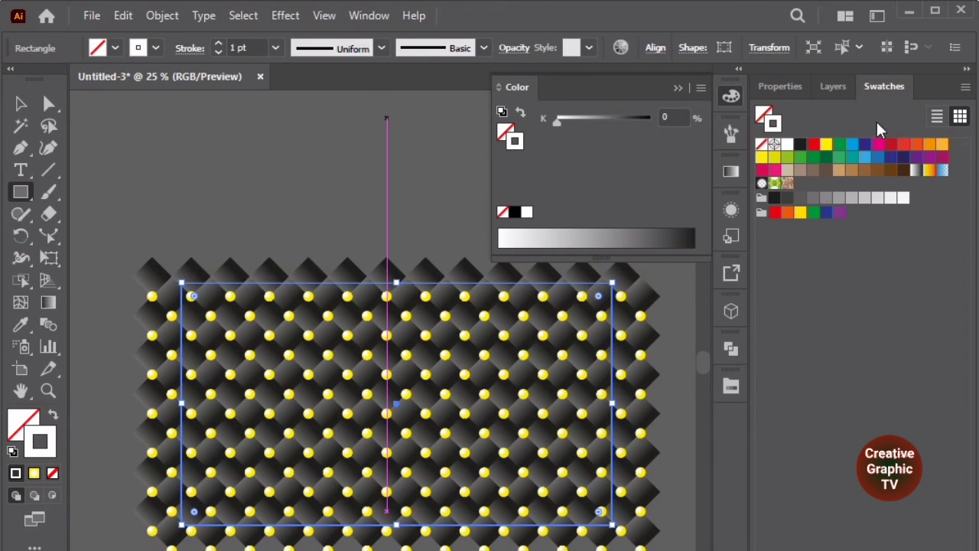
pyautogui.click(757, 86)
pyautogui.click(21, 103)
pyautogui.click(305, 147)
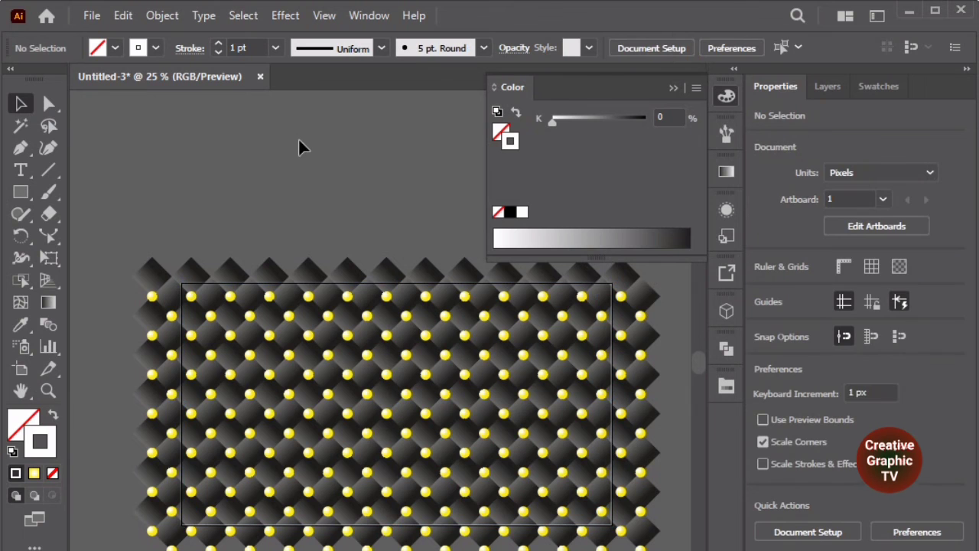
# Unlock the diamond and circle pattern and crop it to the artboard-sized rectangle with a clipping mask over all objects
pyautogui.click(161, 15)
pyautogui.click(256, 154)
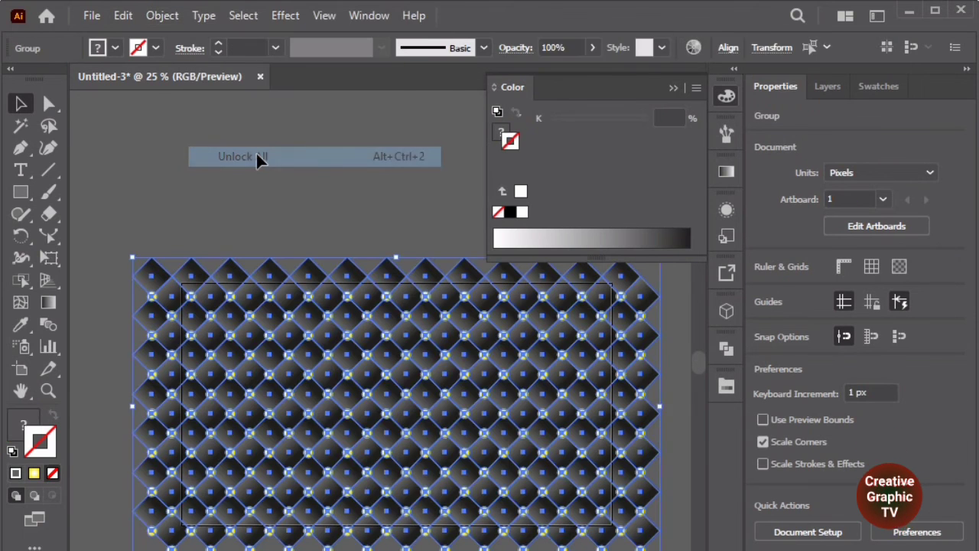
pyautogui.click(256, 150)
pyautogui.hotkey('ctrl', 'a')
pyautogui.rightClick(440, 132)
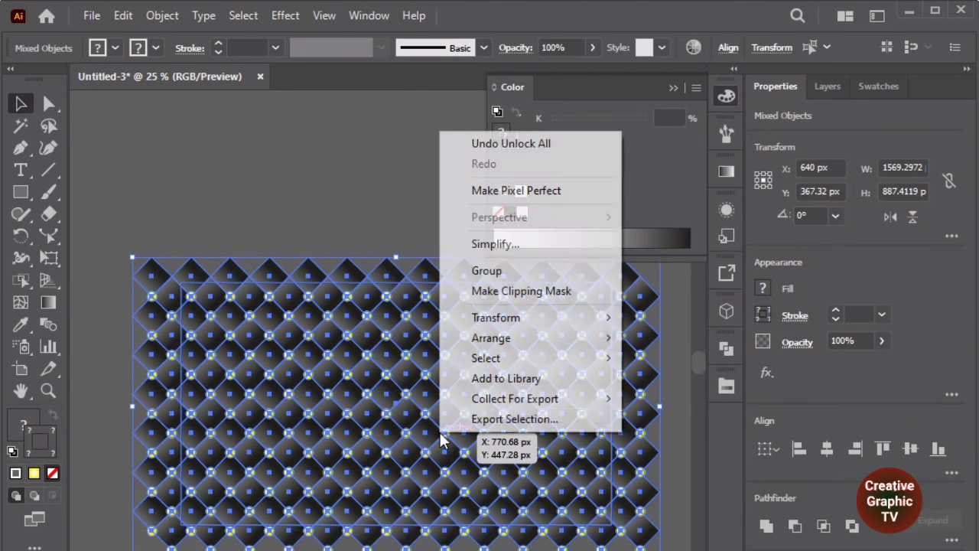
pyautogui.click(540, 288)
pyautogui.click(367, 200)
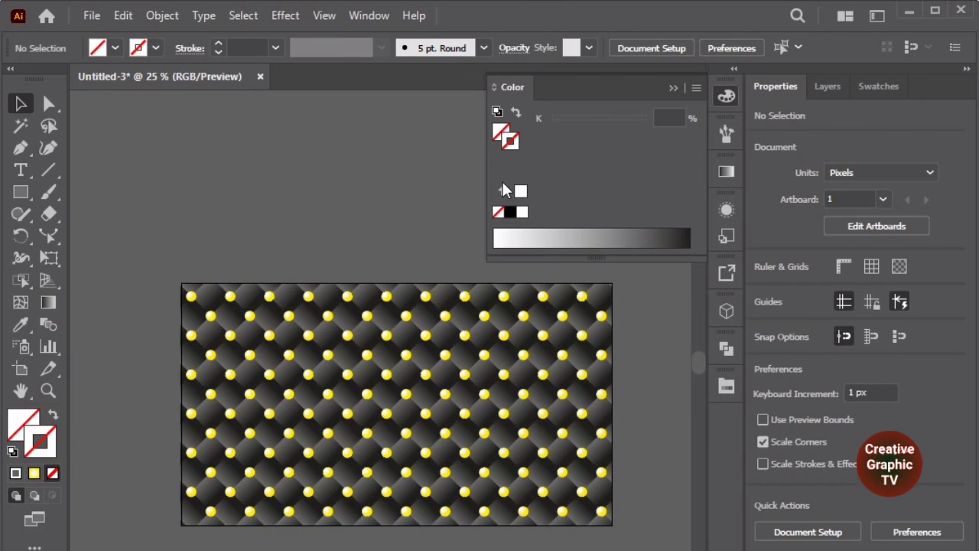